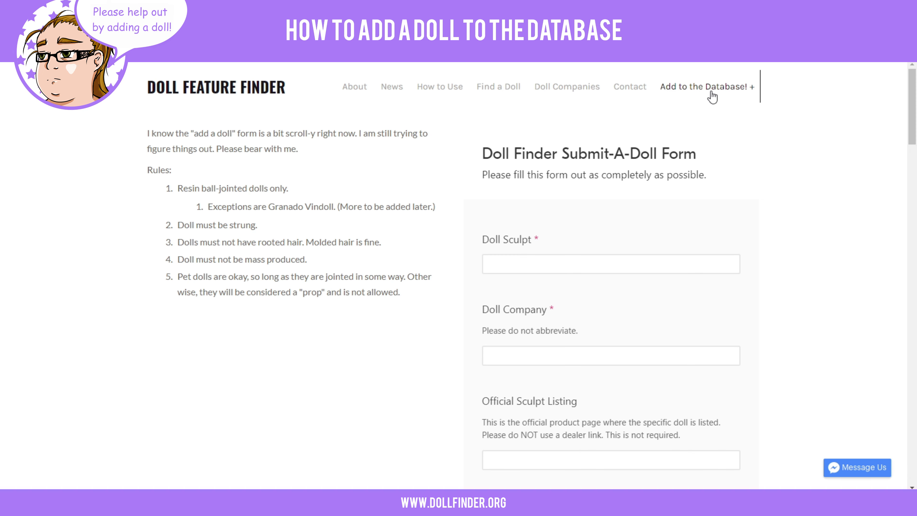
Open the Add a Doll submission form and enter Armeria as the doll sculpt
left_click(688, 96)
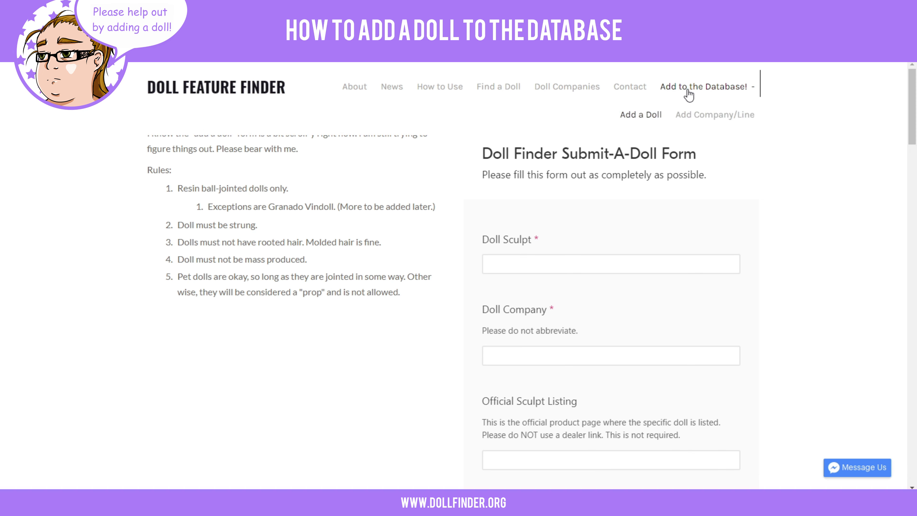
left_click(638, 119)
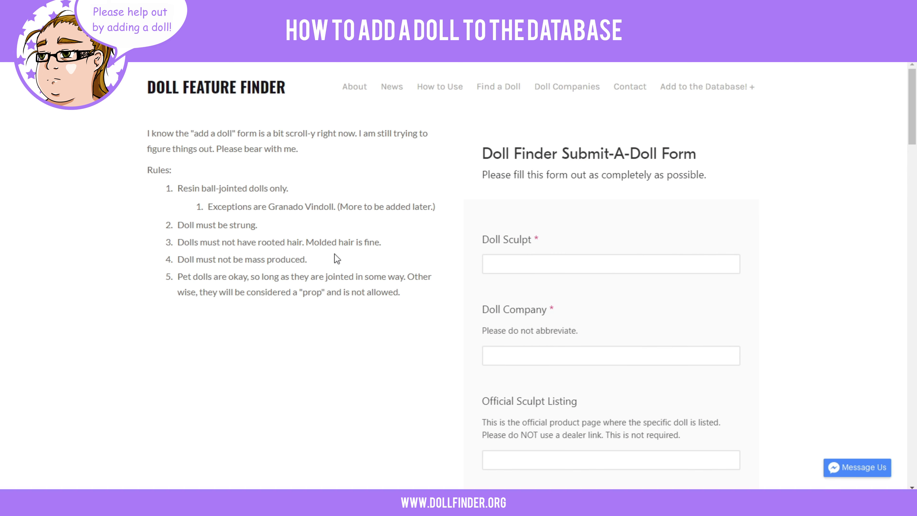
left_click(511, 264)
left_click(512, 263)
left_click(518, 265)
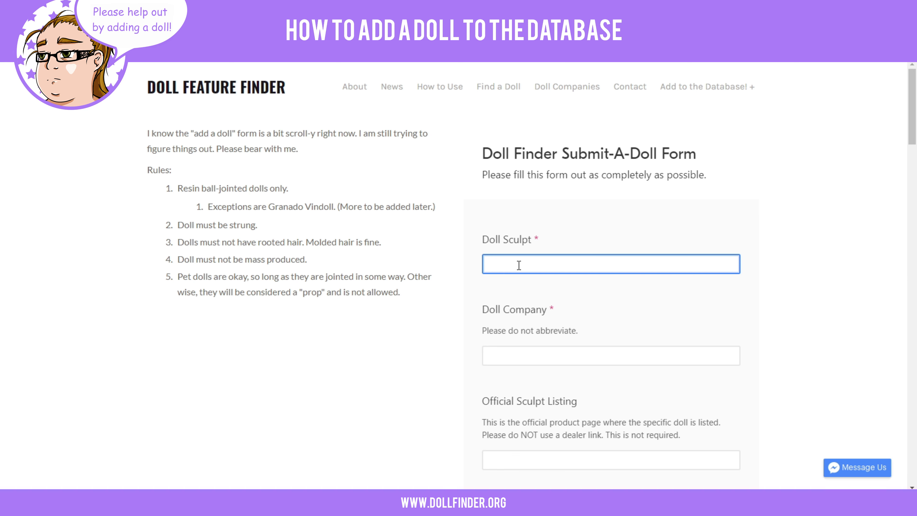
type("Armeria")
Enter Soom (Rosette School of Dolls) as the doll company
left_click(523, 359)
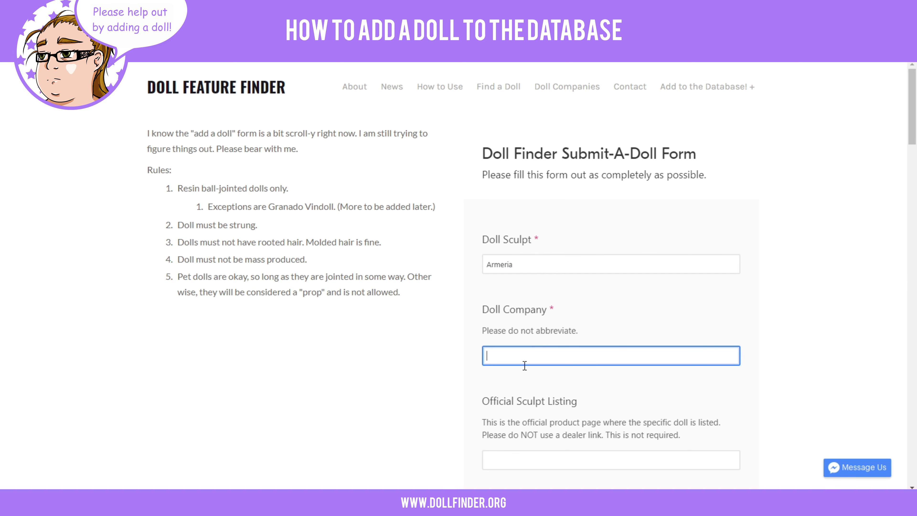
type("Soom (Rosette School of Dolls)")
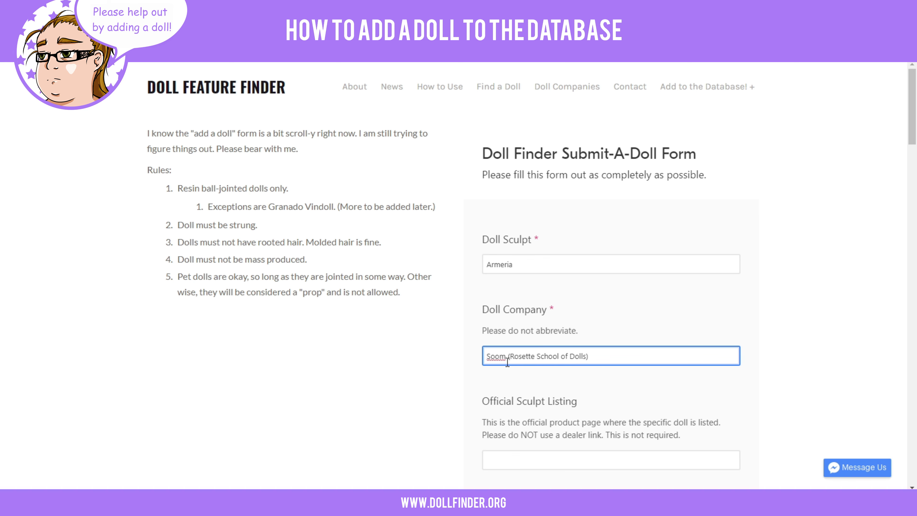
left_click(450, 364)
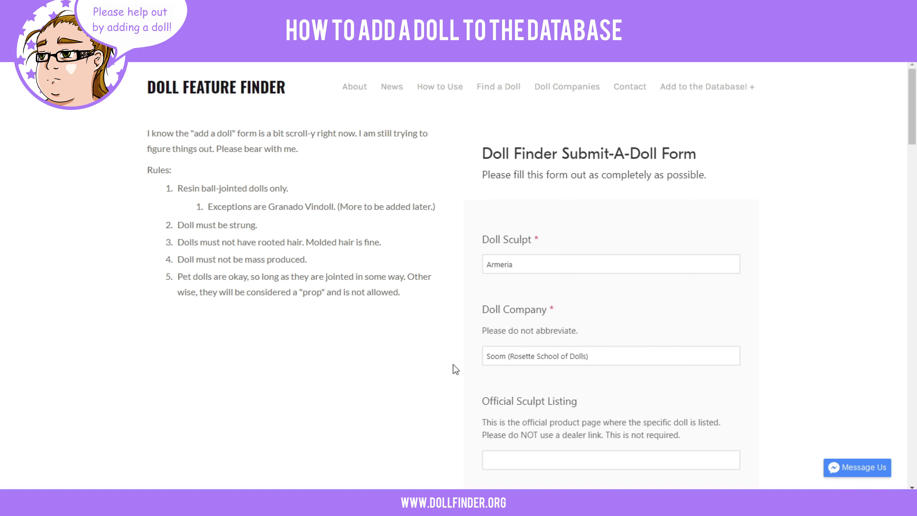
scroll(453, 364, "down", 3)
scroll(436, 317, "down", 2)
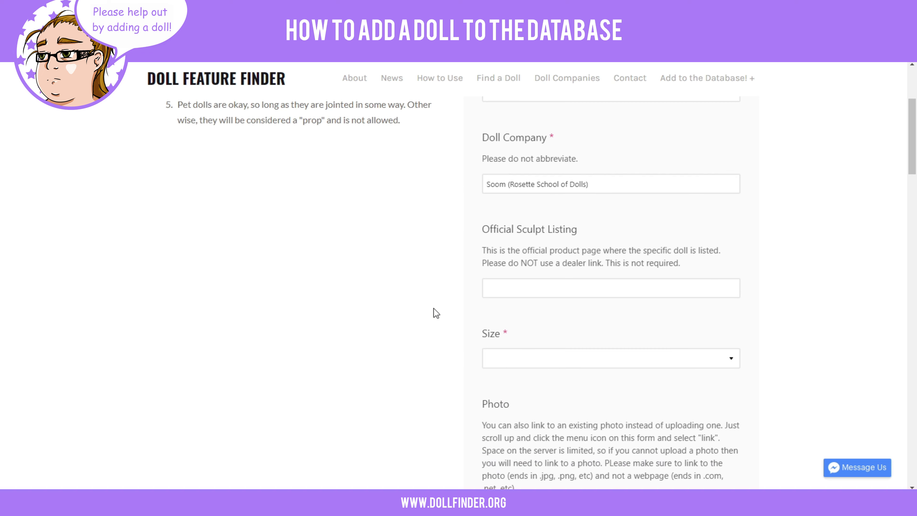
scroll(430, 231, "up", 3)
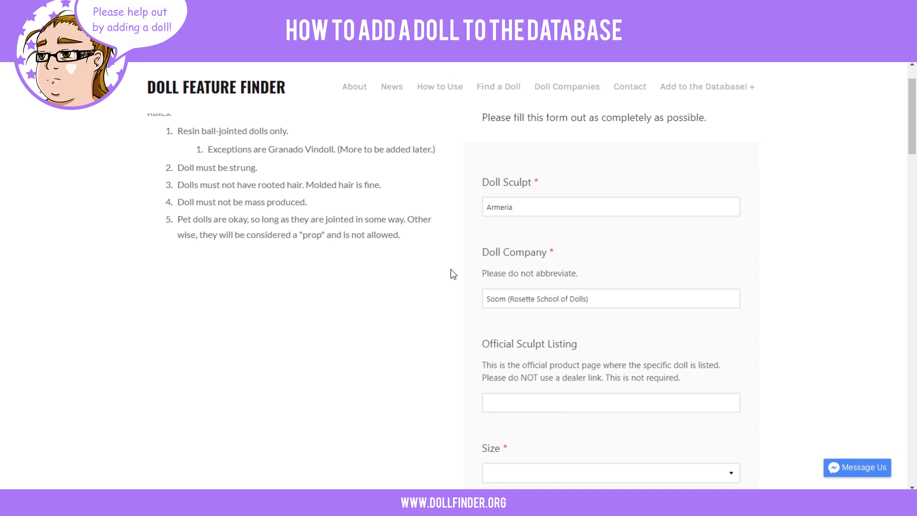
scroll(450, 268, "down", 1)
scroll(406, 243, "down", 2)
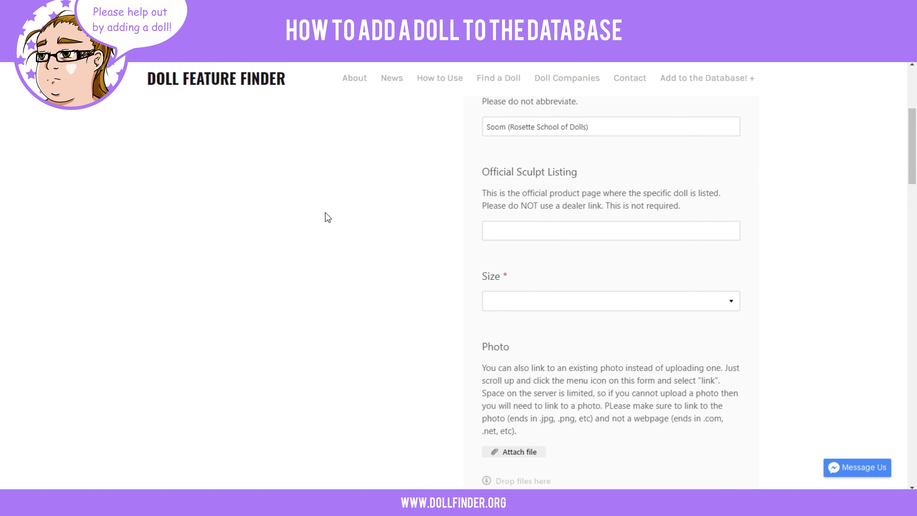
left_click(562, 239)
left_click(515, 231)
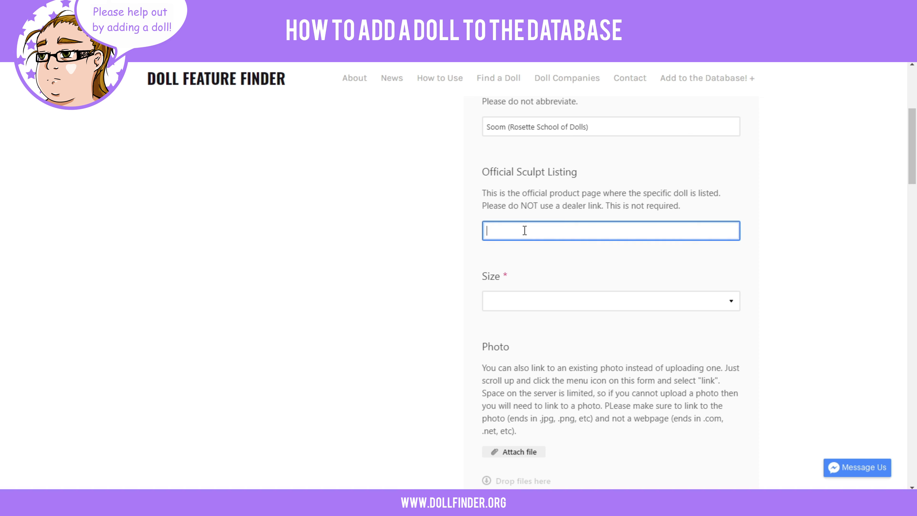
key("ctrl+v")
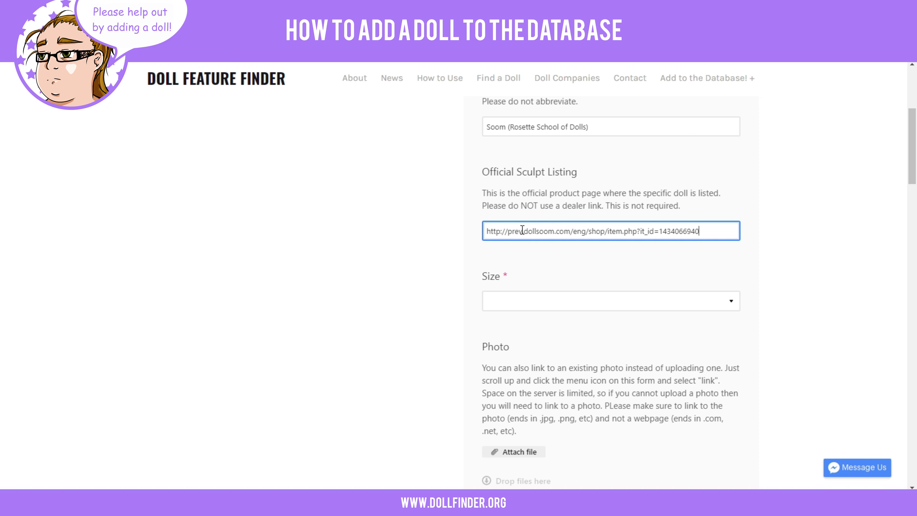
left_click(447, 243)
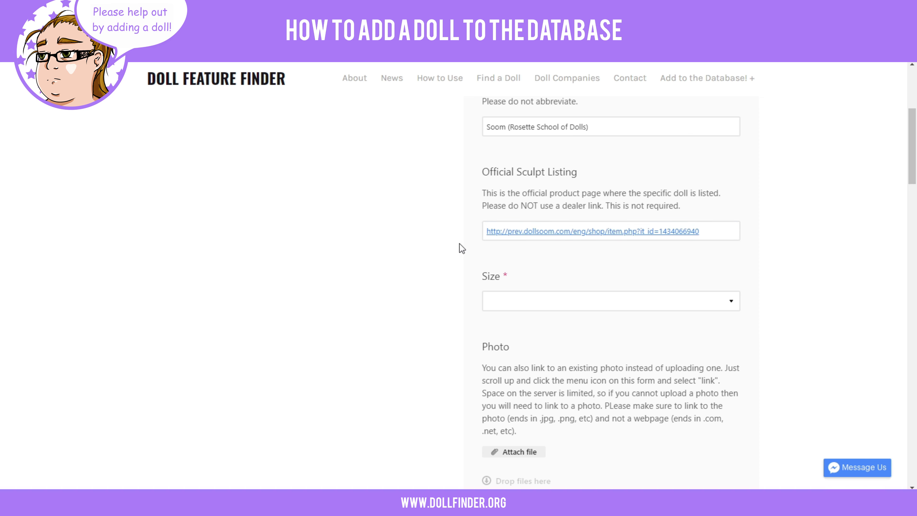
Set the doll's size to MSD (1/4)
scroll(459, 246, "down", 3)
left_click(533, 187)
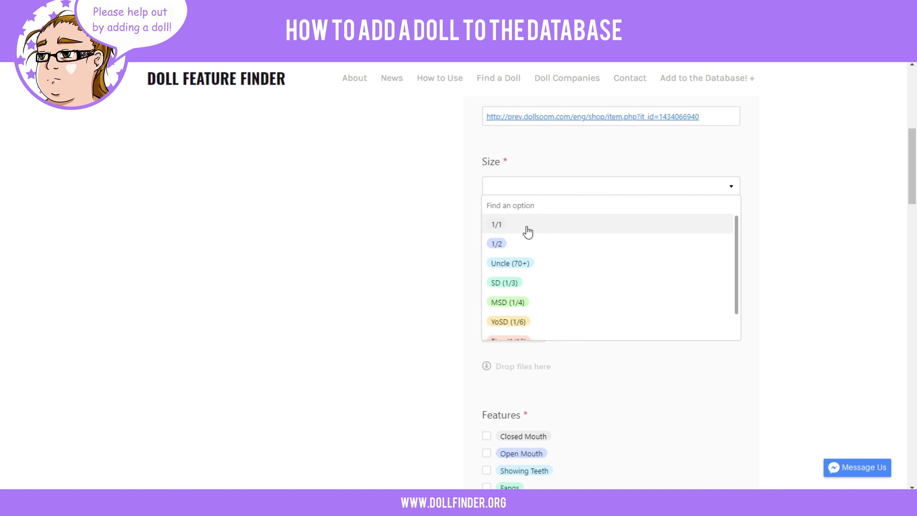
left_click(508, 302)
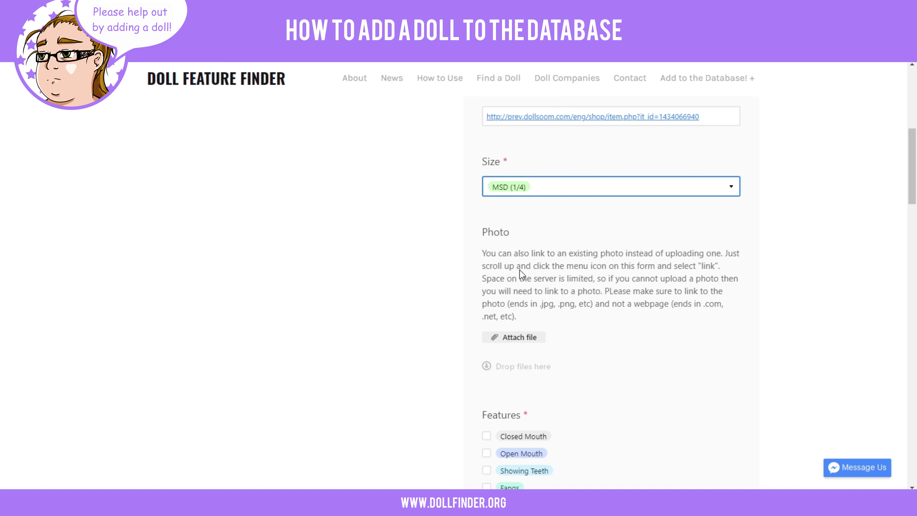
Start attaching a file for the doll's photo and choose Link (URL) as its source
scroll(533, 236, "down", 2)
scroll(537, 223, "down", 2)
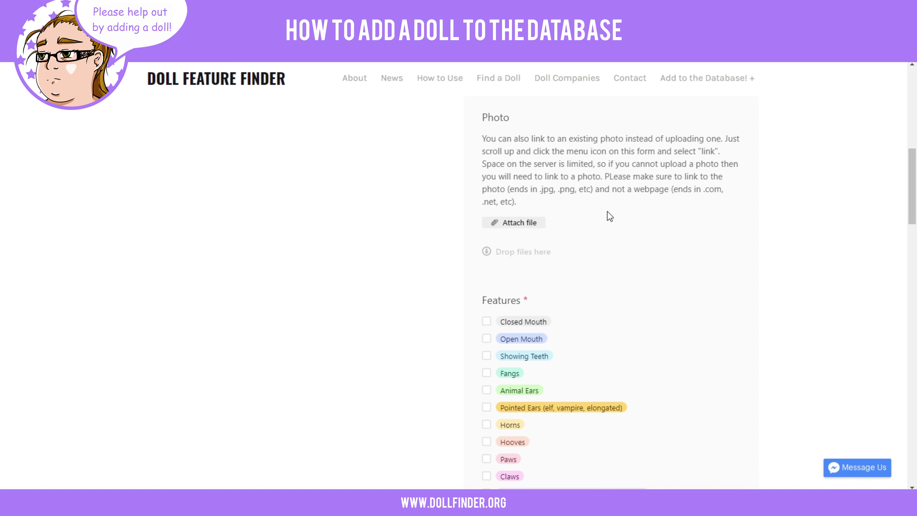
left_click(506, 223)
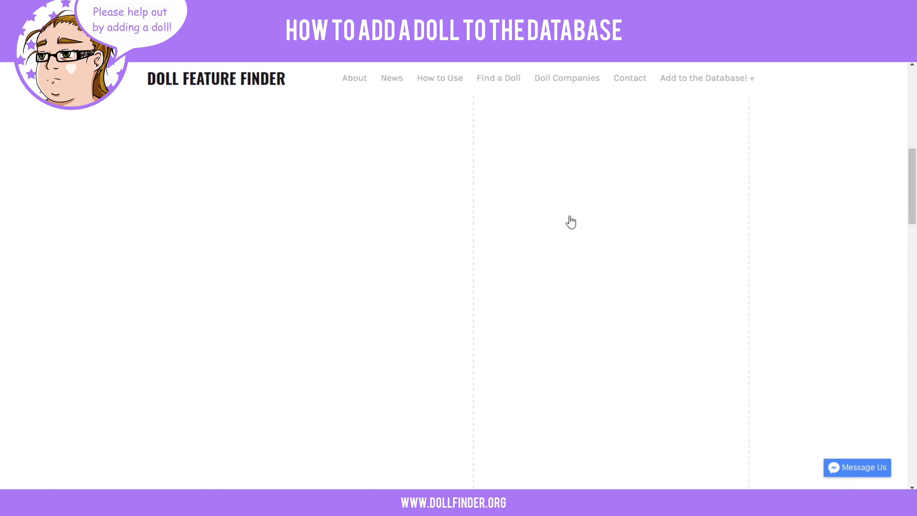
scroll(576, 222, "down", 2)
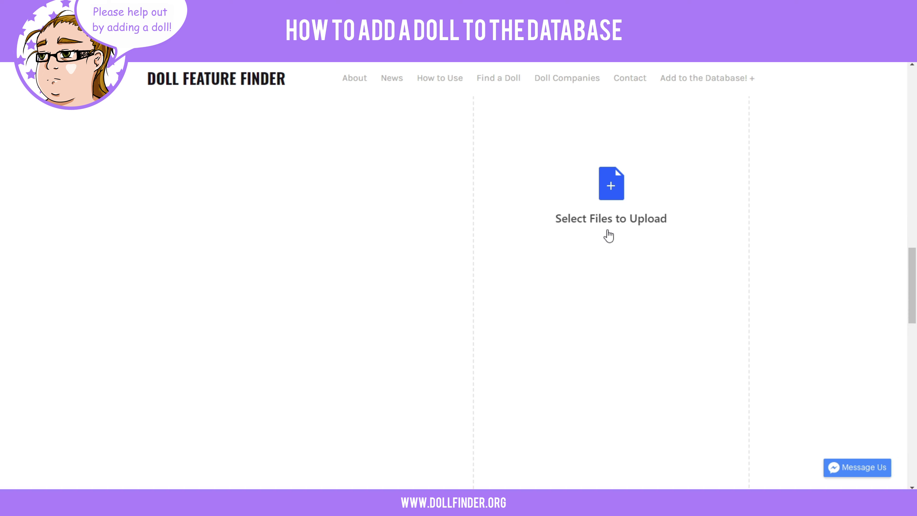
scroll(607, 237, "up", 15)
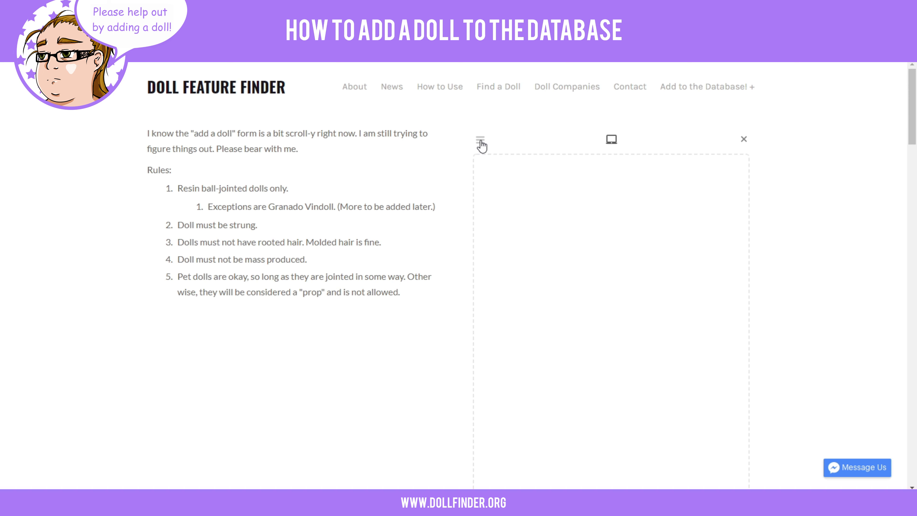
left_click(480, 142)
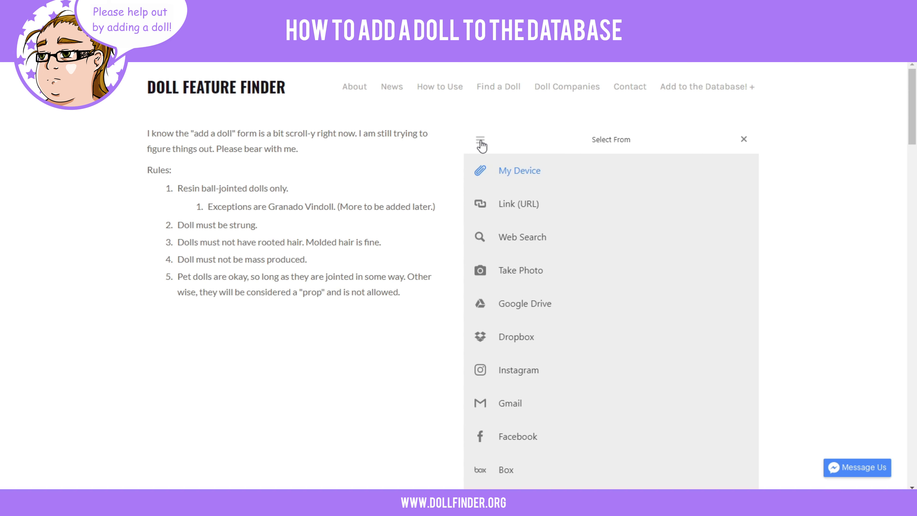
left_click(512, 213)
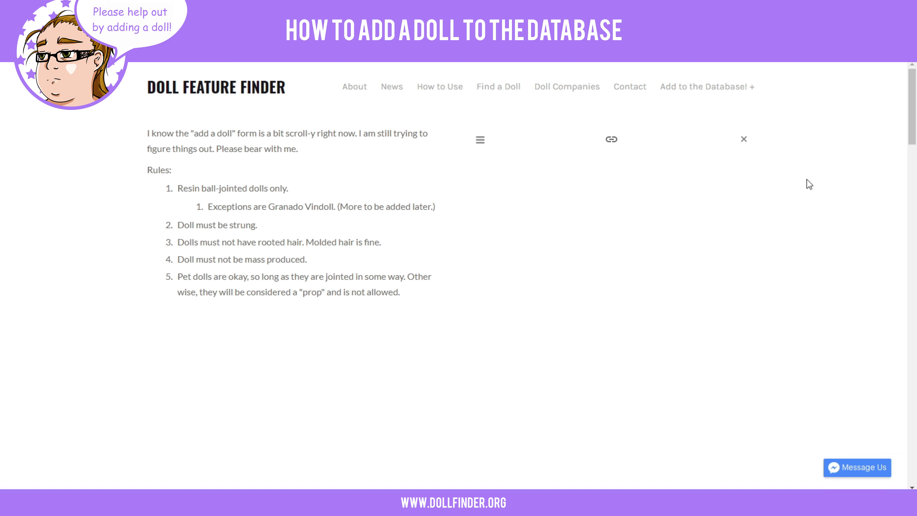
Paste the copied .jpg image address as the photo URL and fetch the image
scroll(799, 195, "down", 10)
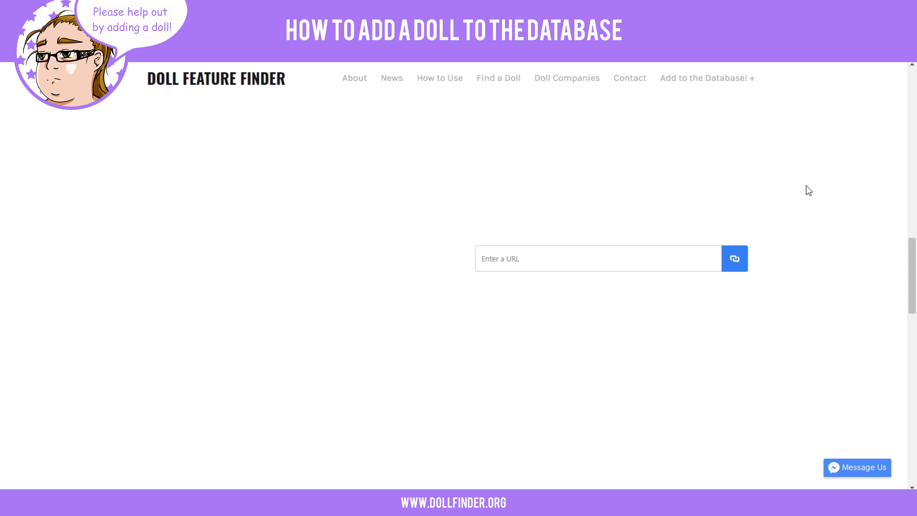
left_click(515, 260)
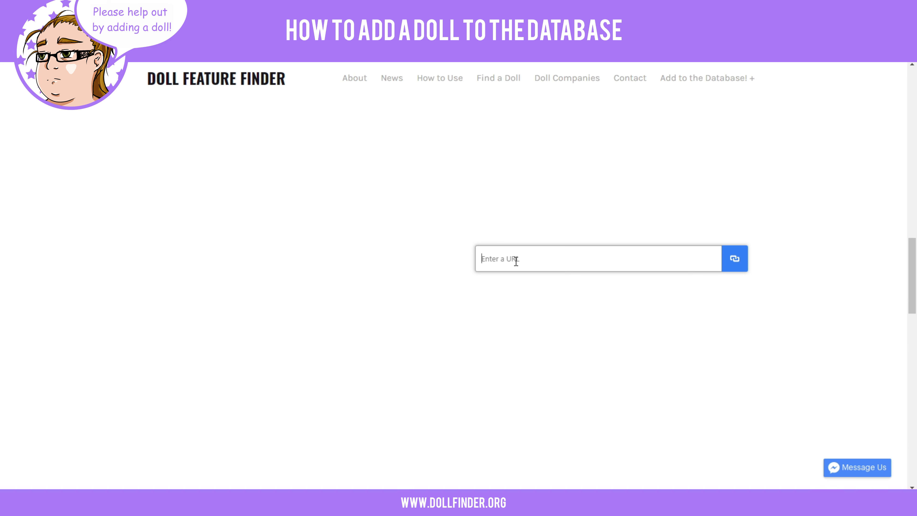
right_click(512, 260)
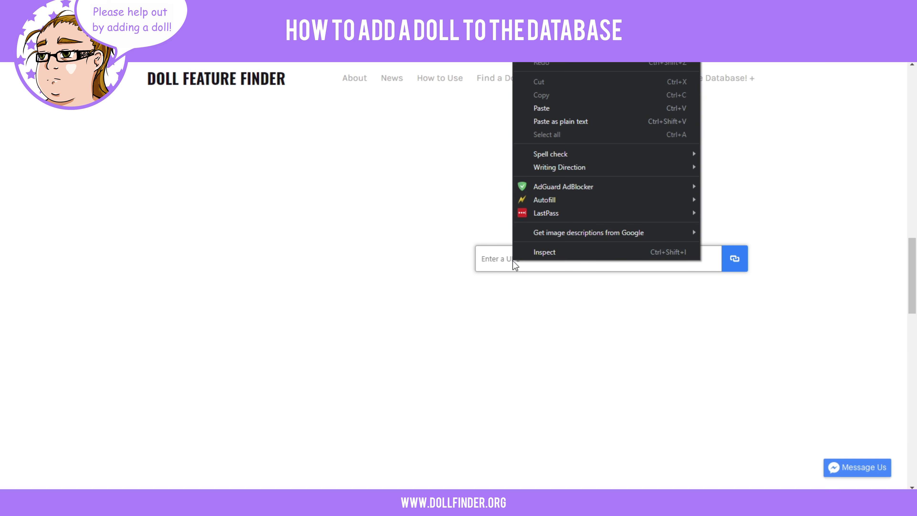
left_click(548, 106)
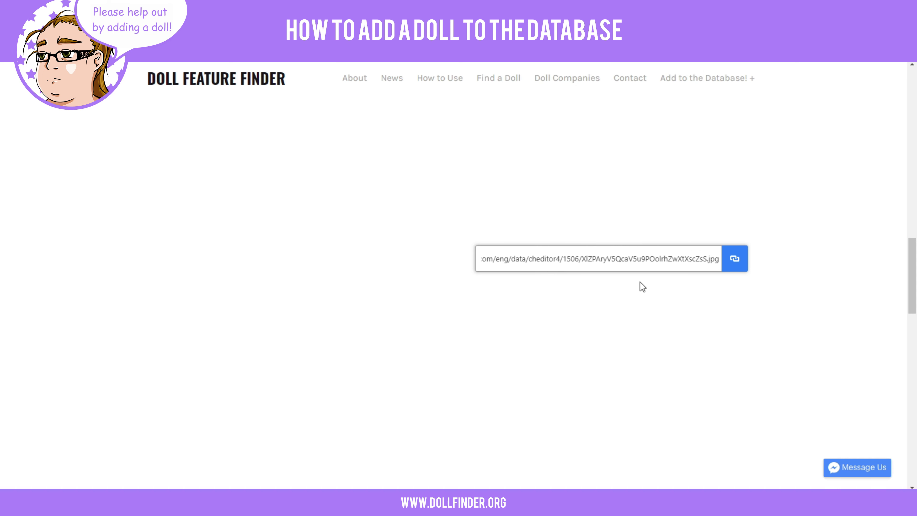
left_click(735, 259)
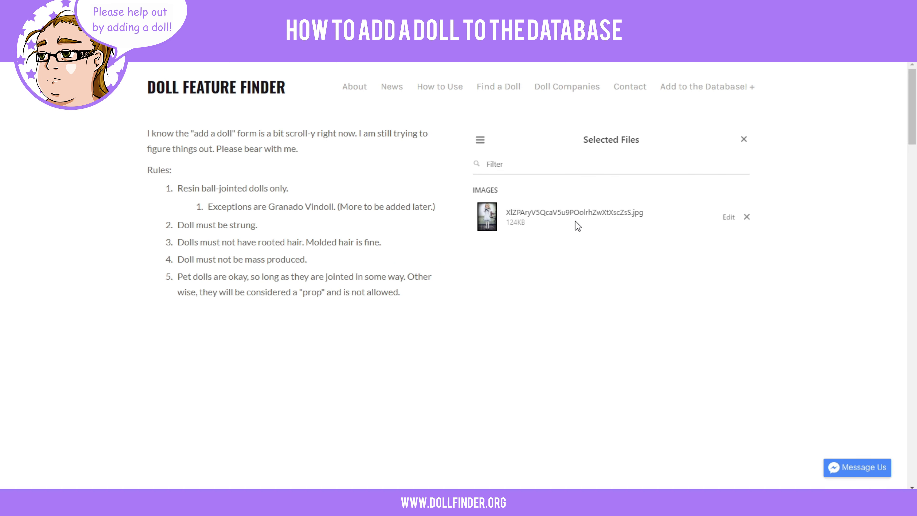
Upload the selected image to the form and check its preview in the Photo section
scroll(624, 213, "down", 20)
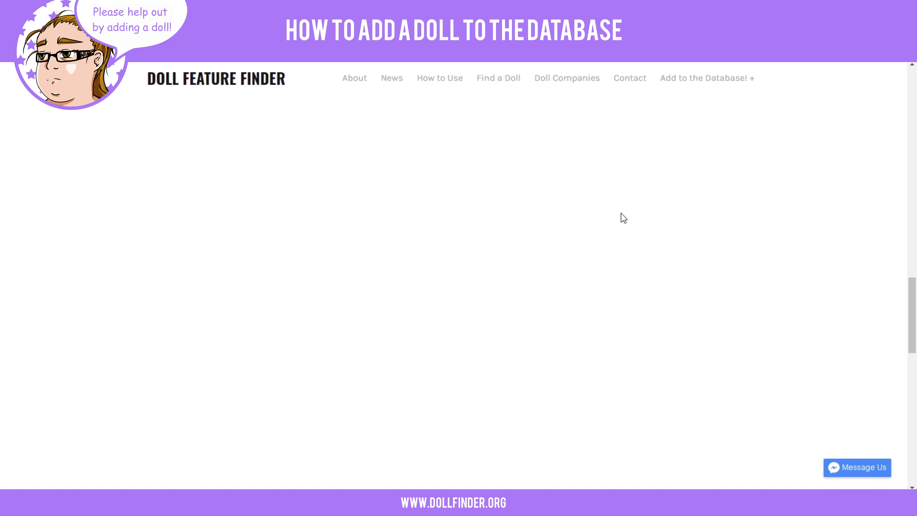
scroll(622, 216, "down", 10)
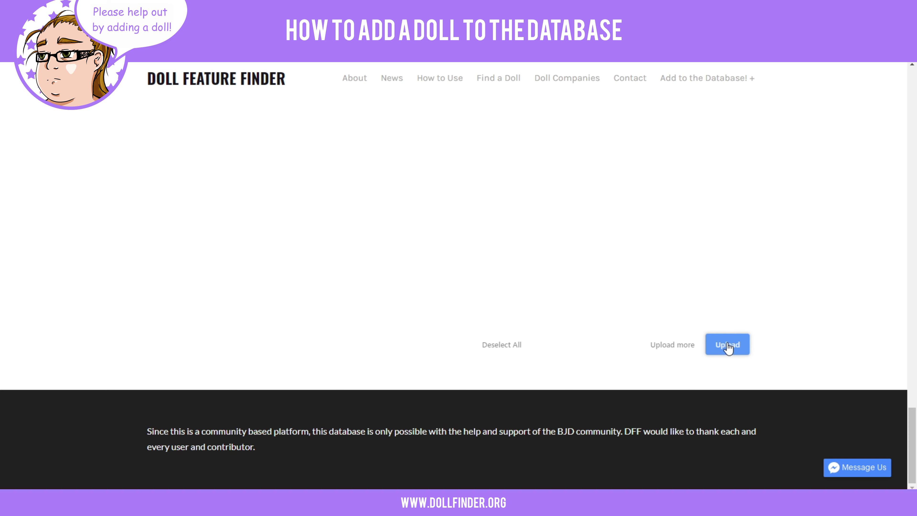
left_click(728, 346)
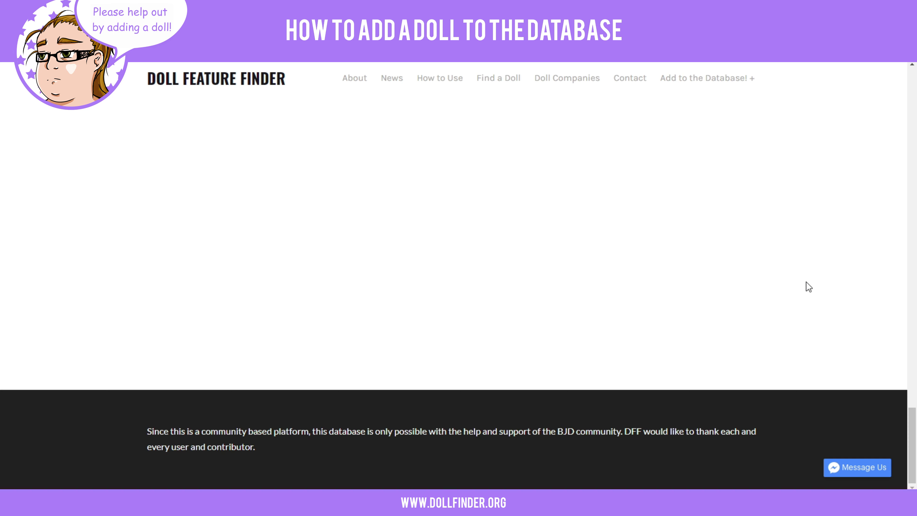
scroll(812, 285, "up", 10)
scroll(816, 289, "up", 5)
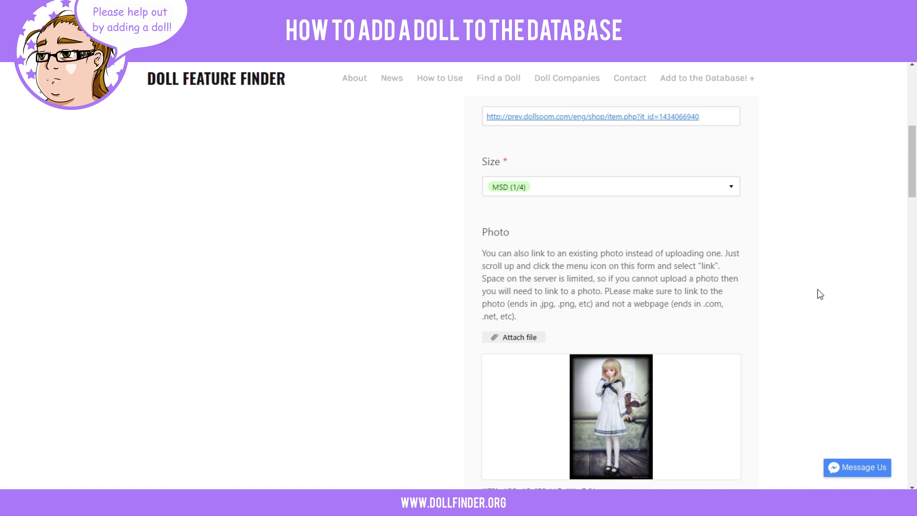
scroll(801, 289, "down", 3)
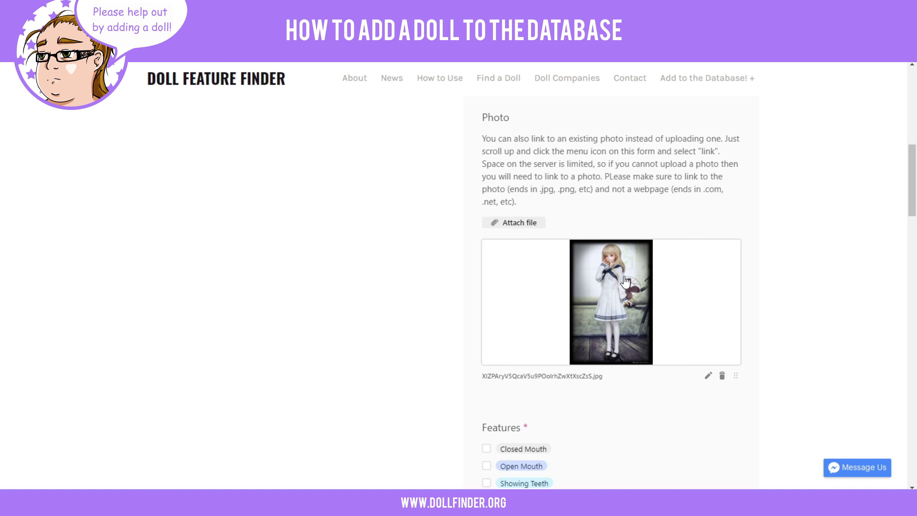
Mark Closed Mouth and Open Eyes in the doll's Features checklist
scroll(635, 296, "down", 3)
scroll(657, 272, "down", 3)
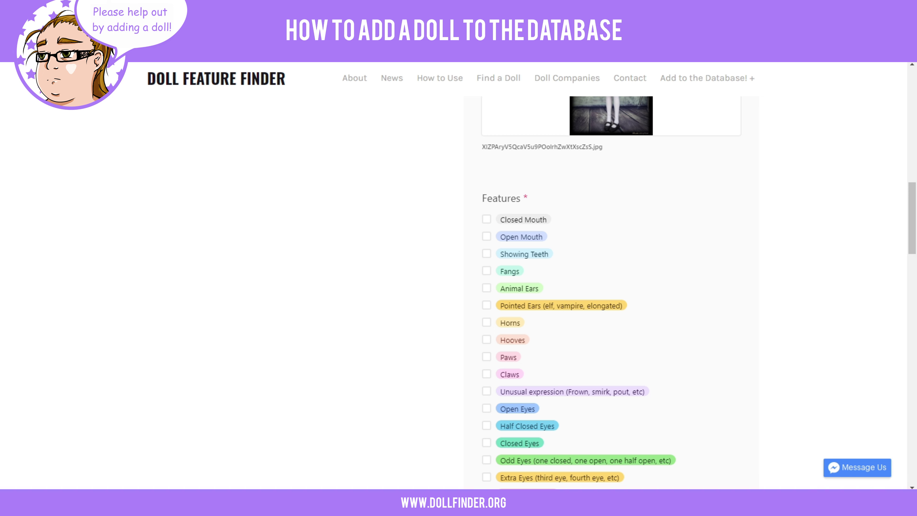
left_click(488, 223)
scroll(458, 247, "down", 2)
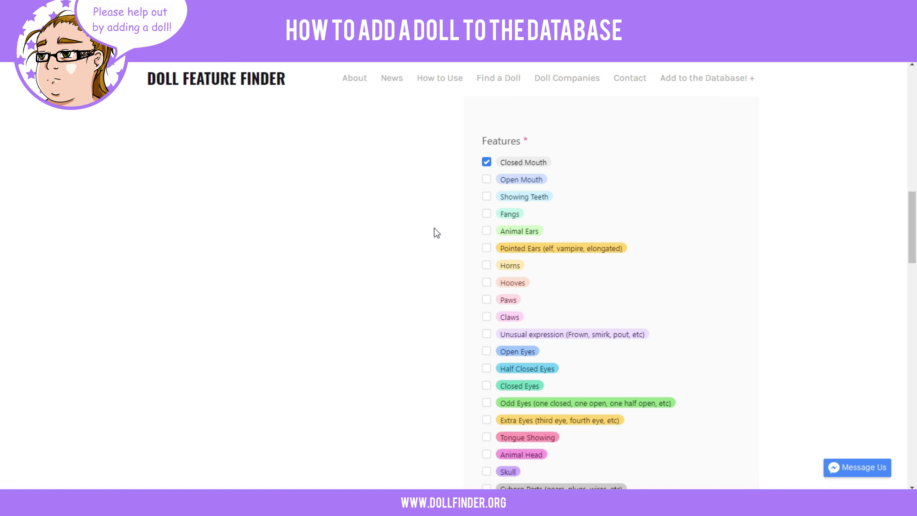
scroll(447, 231, "down", 2)
scroll(457, 231, "down", 2)
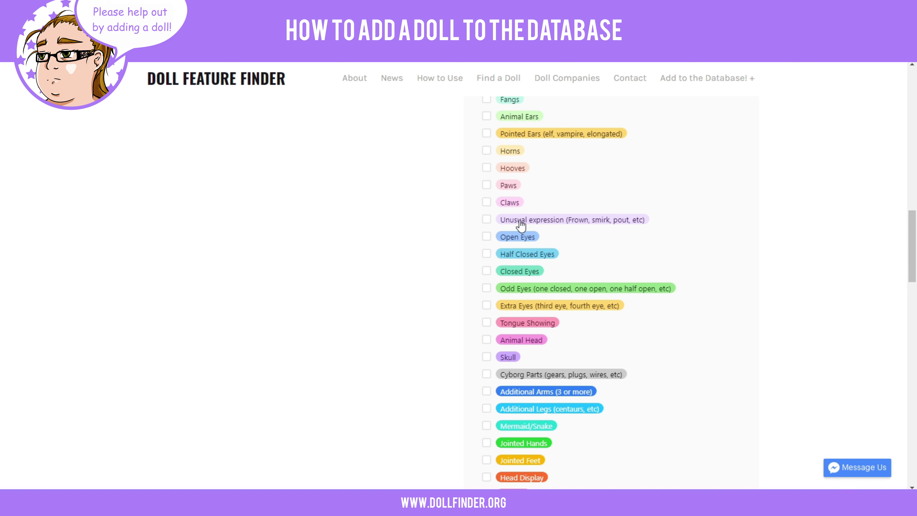
left_click(486, 237)
Mark Slim Body as a body feature of the doll
scroll(542, 224, "down", 1)
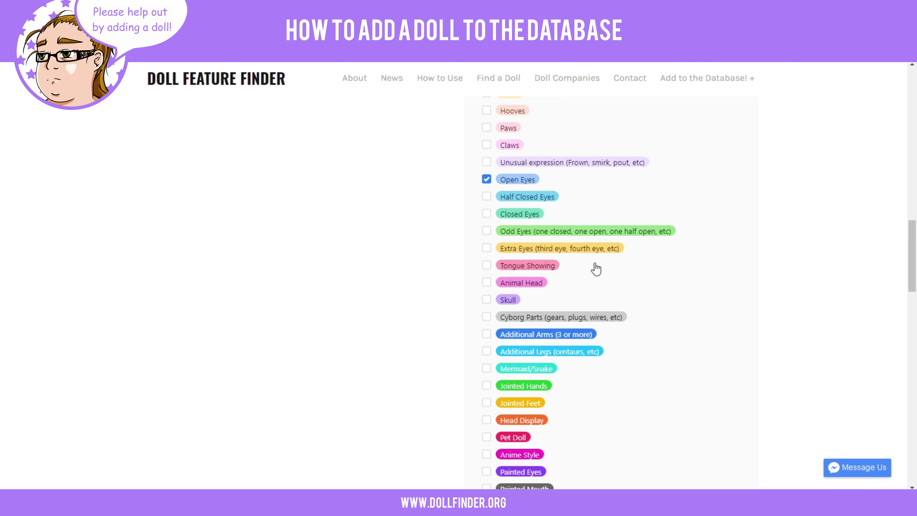
scroll(610, 284, "down", 1)
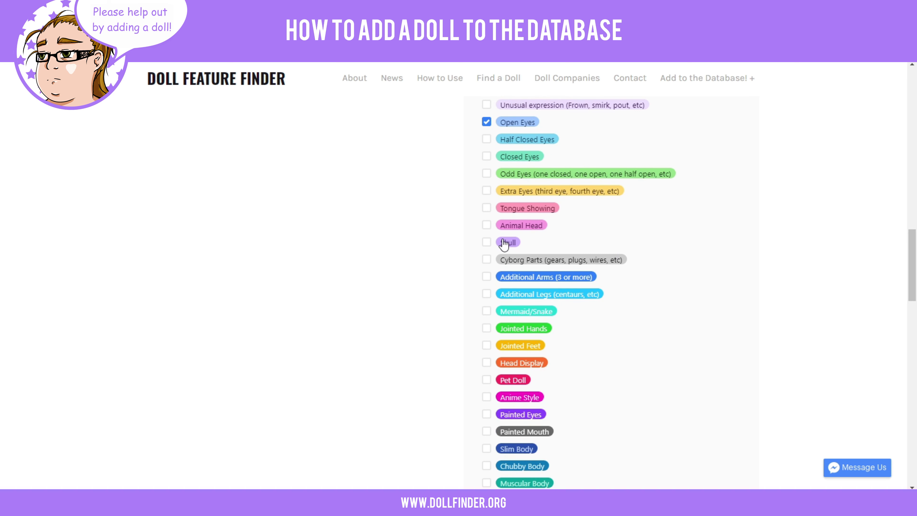
scroll(650, 253, "down", 2)
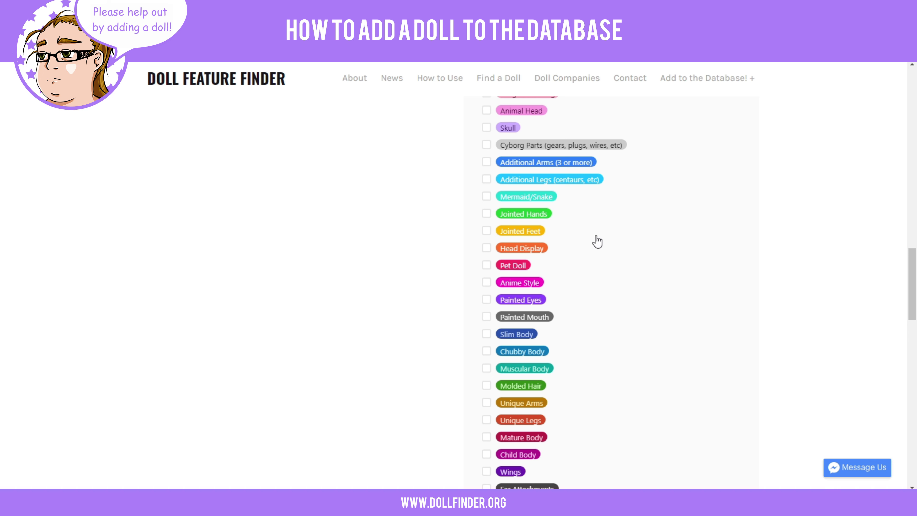
scroll(596, 241, "down", 3)
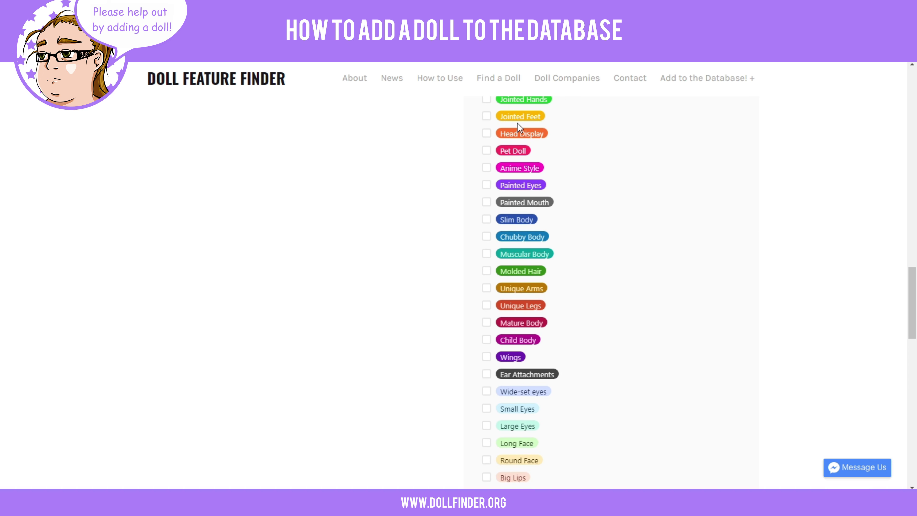
left_click(487, 221)
scroll(481, 215, "up", 1)
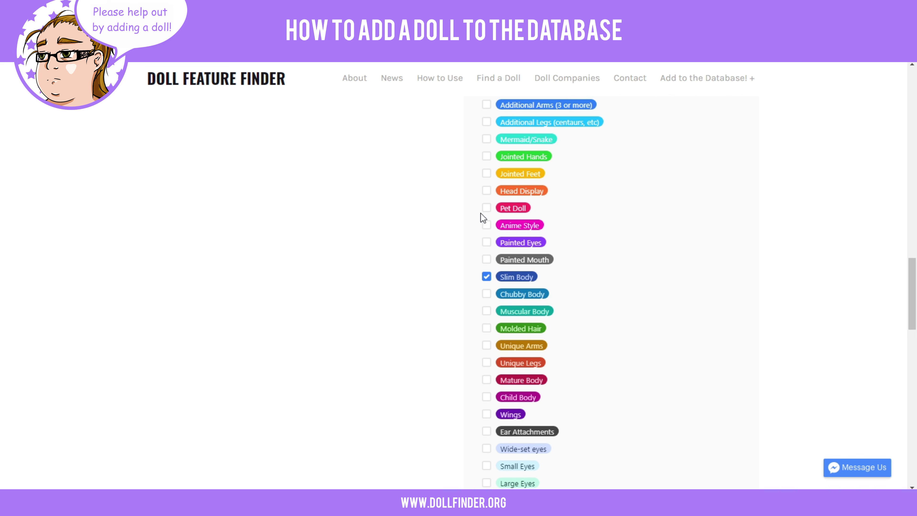
Add Small Lips to the doll's selected features
scroll(583, 243, "down", 2)
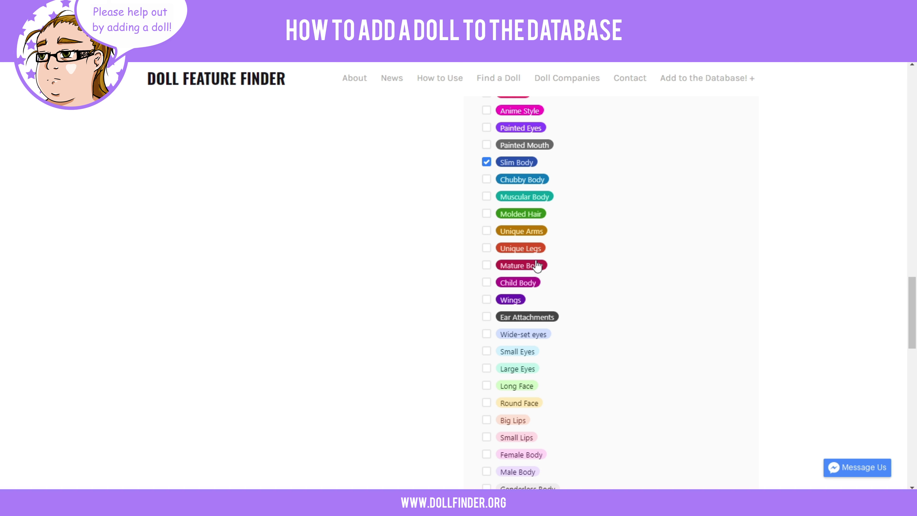
scroll(580, 258, "down", 2)
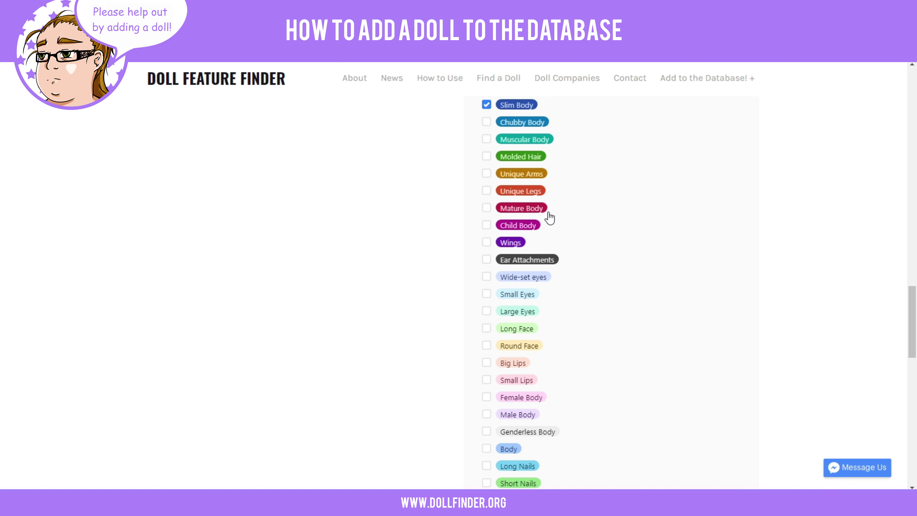
scroll(562, 232, "down", 2)
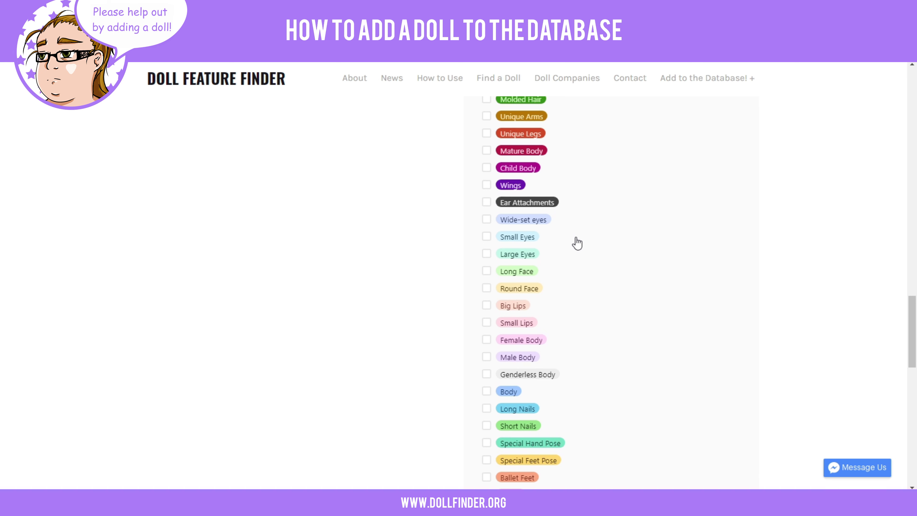
scroll(577, 241, "down", 2)
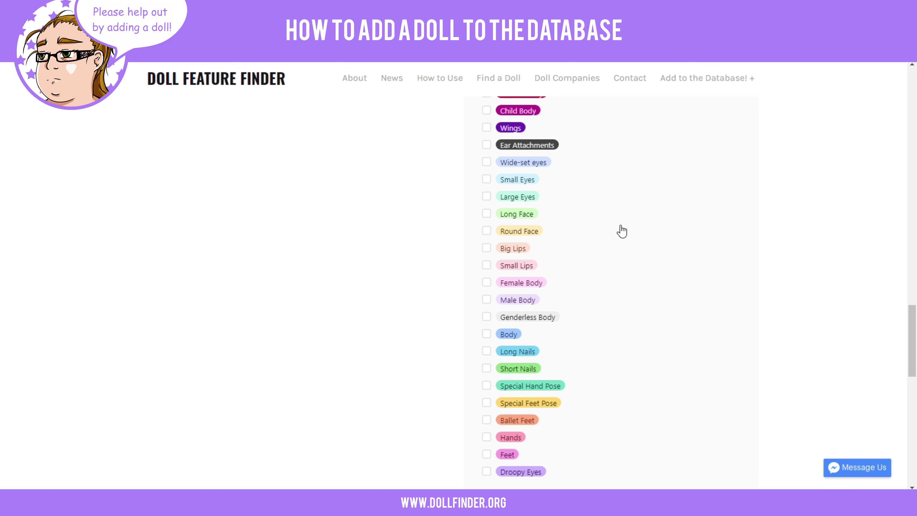
scroll(568, 221, "down", 2)
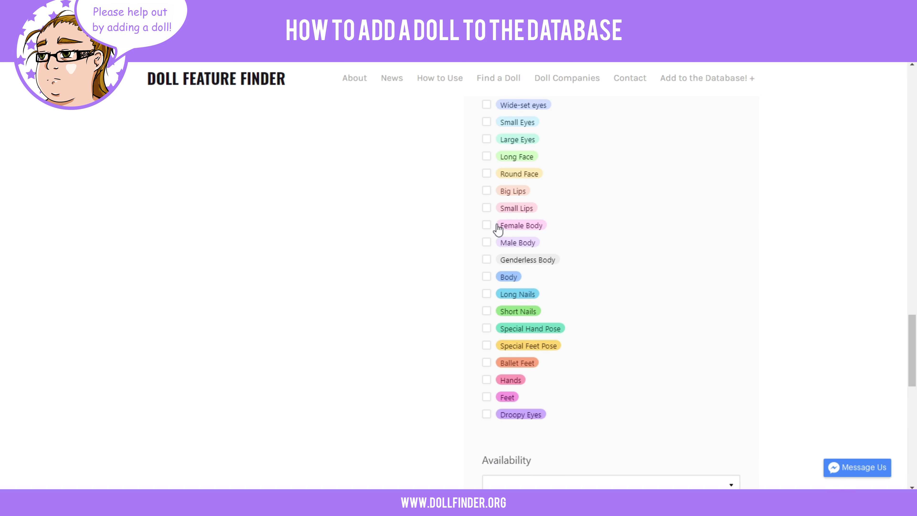
left_click(487, 209)
Mark the Droopy Eyes feature and set the availability to Discontinued (only available 2nd hand)
scroll(592, 231, "down", 2)
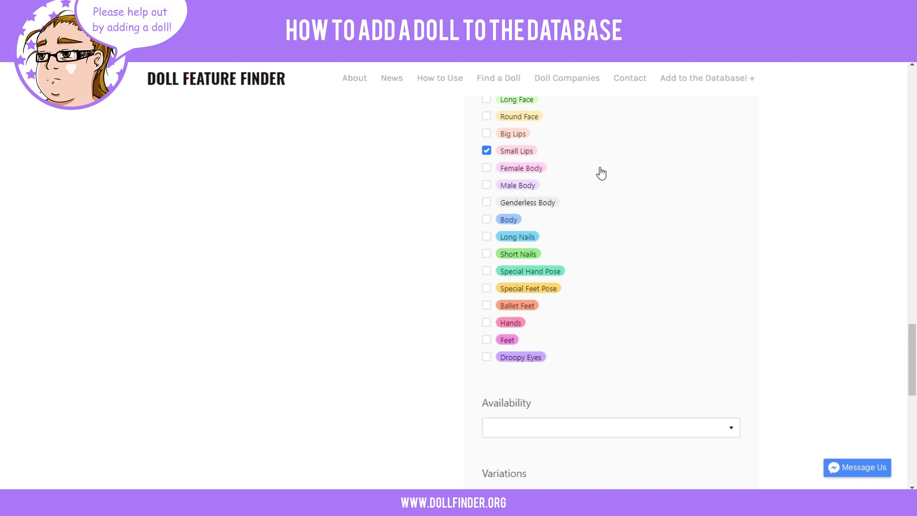
scroll(569, 177, "down", 3)
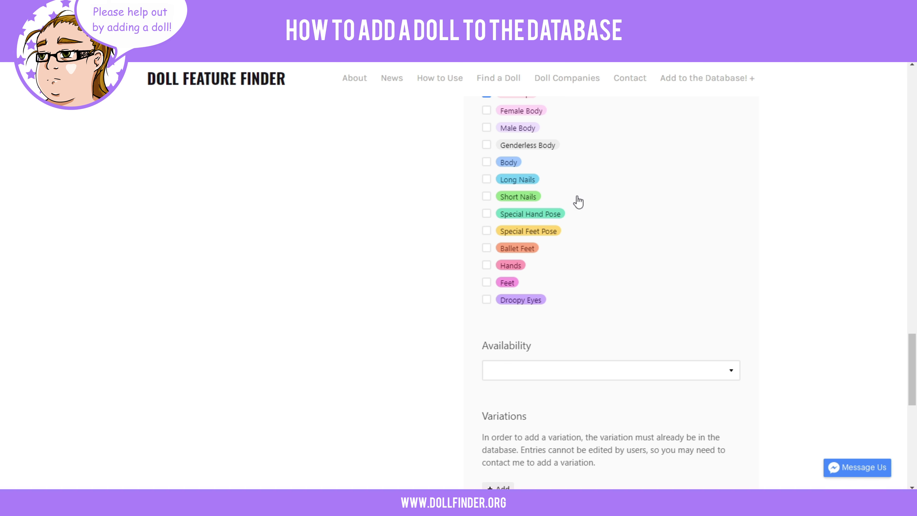
left_click(487, 299)
scroll(587, 257, "down", 2)
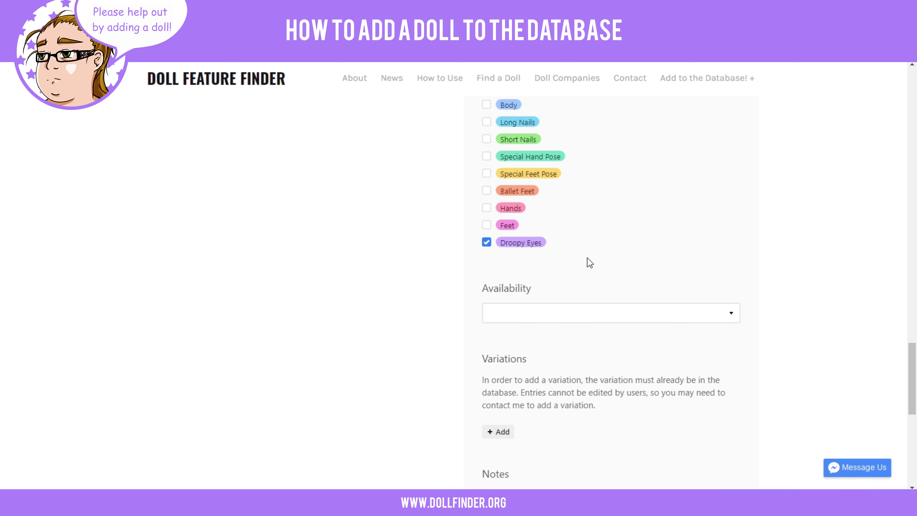
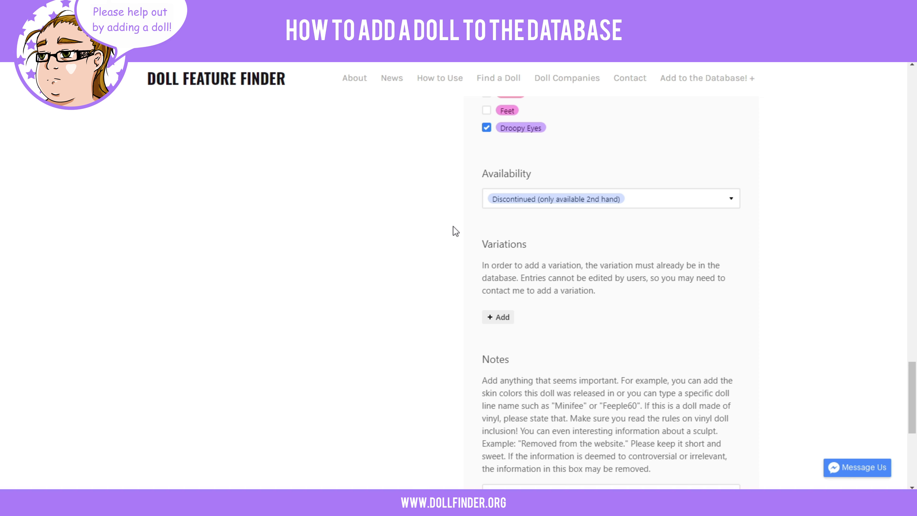
Find Armeria (Student Edition) by searching for "arm" and add it as a variation of the doll
scroll(461, 220, "down", 3)
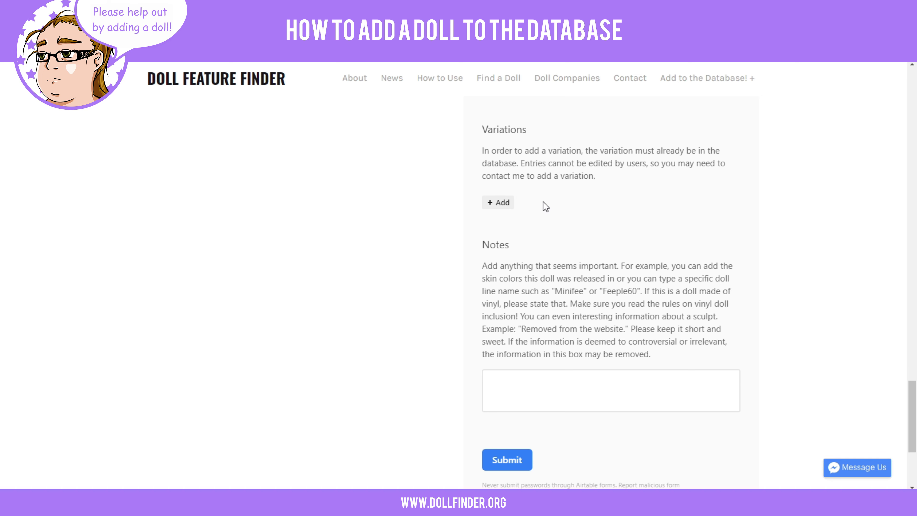
left_click(499, 203)
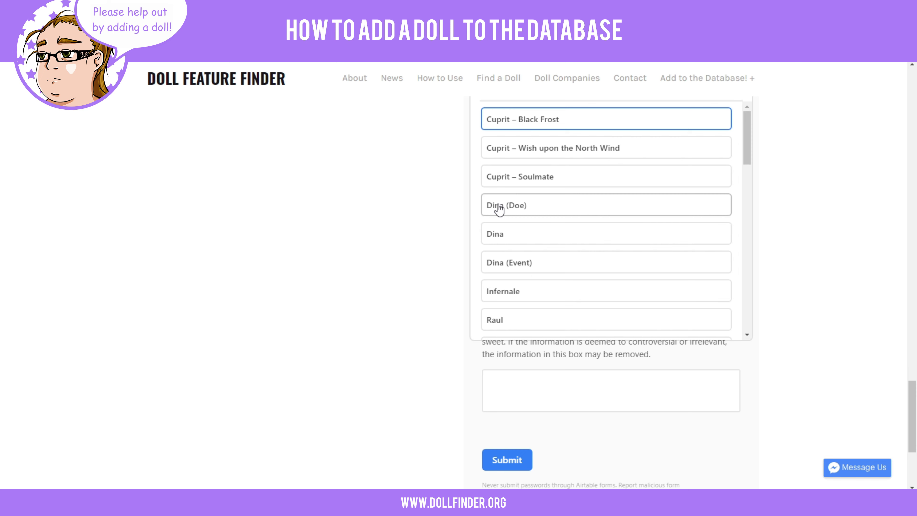
scroll(616, 189, "up", 5)
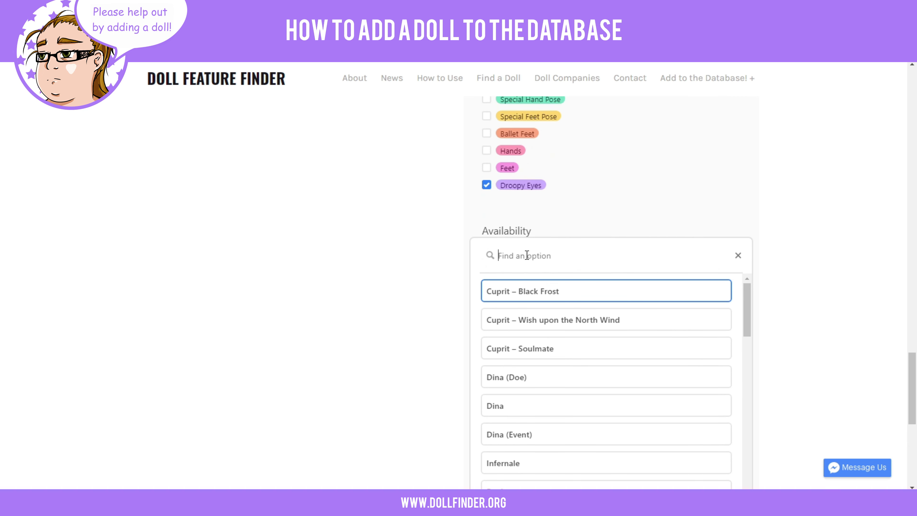
type("arm")
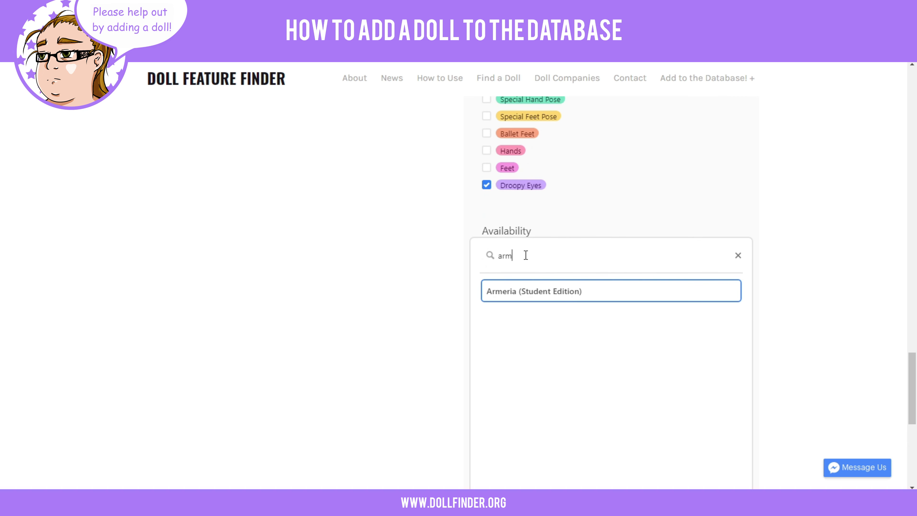
left_click(528, 295)
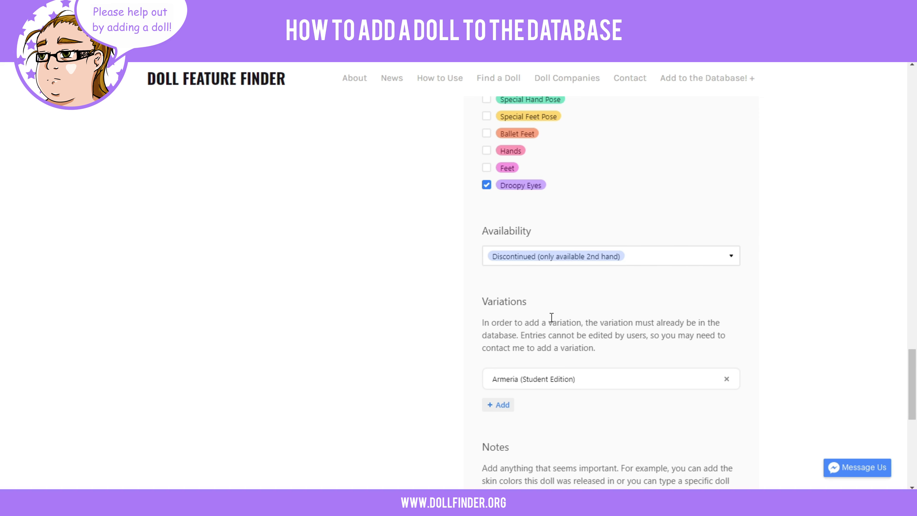
Enter "Released on MUSE or PURE body type." in the doll's notes
scroll(561, 314, "down", 3)
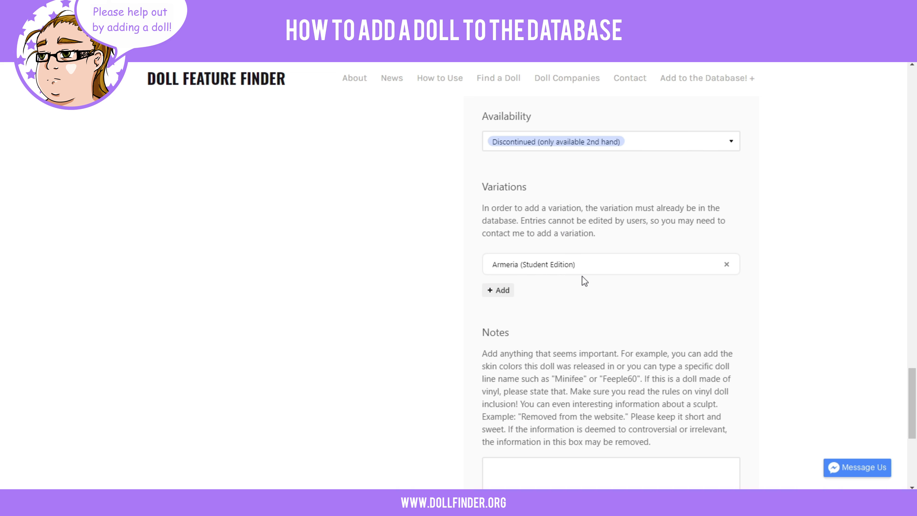
scroll(582, 281, "down", 2)
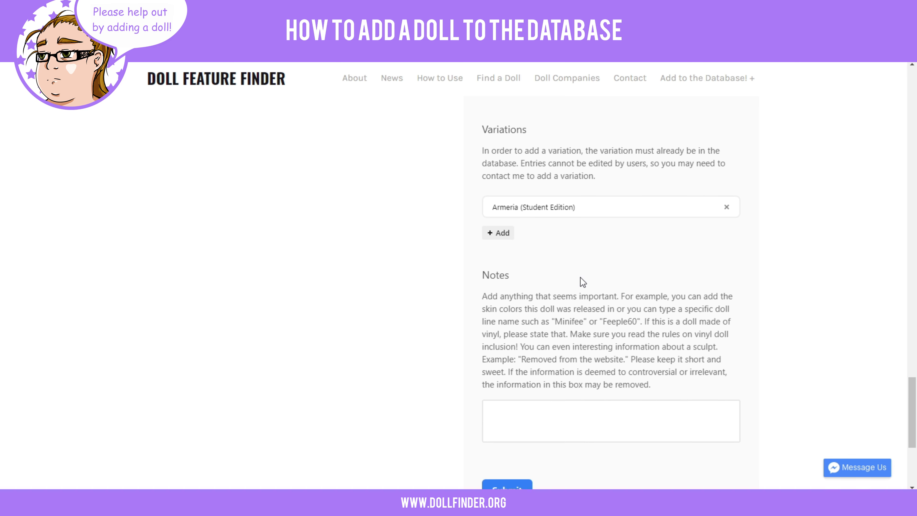
scroll(552, 241, "down", 4)
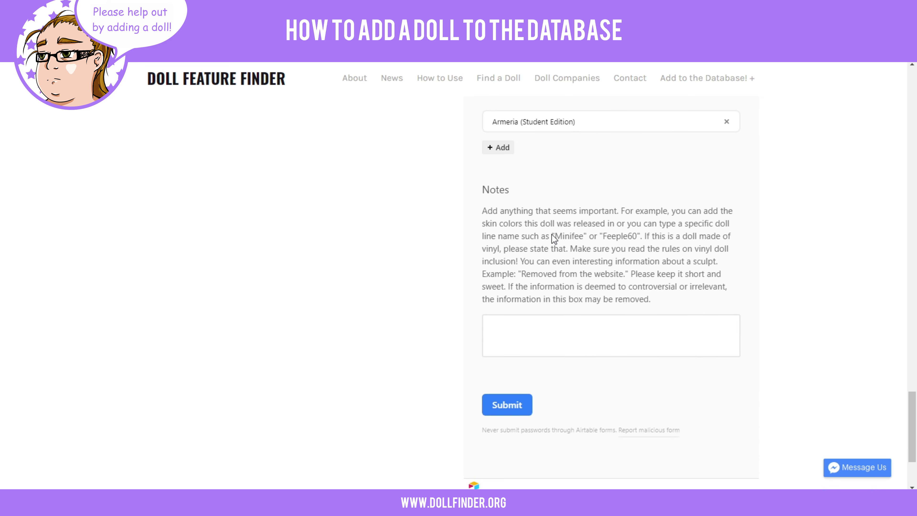
scroll(552, 221, "up", 4)
scroll(554, 229, "down", 6)
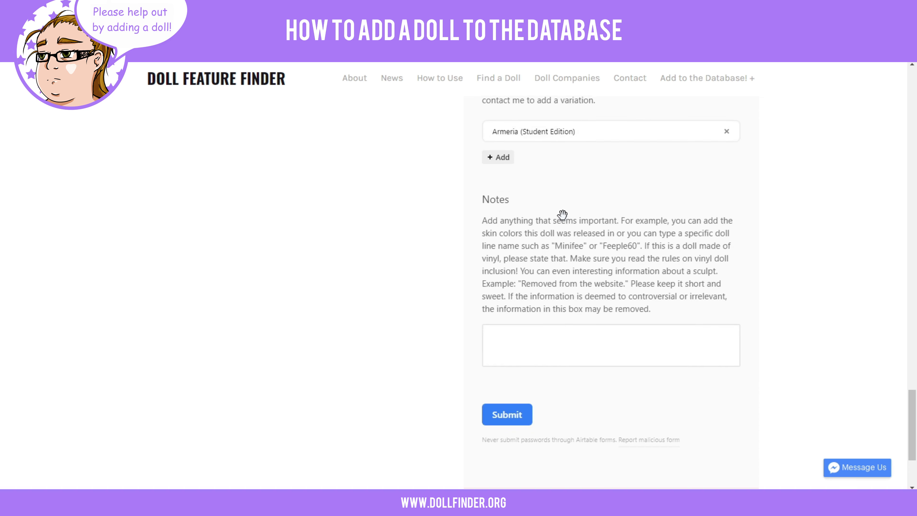
left_click(534, 245)
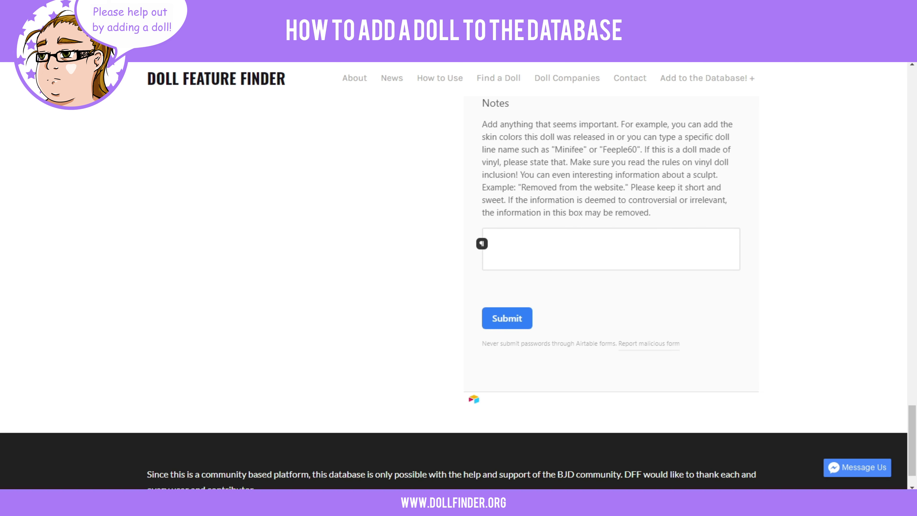
left_click(524, 254)
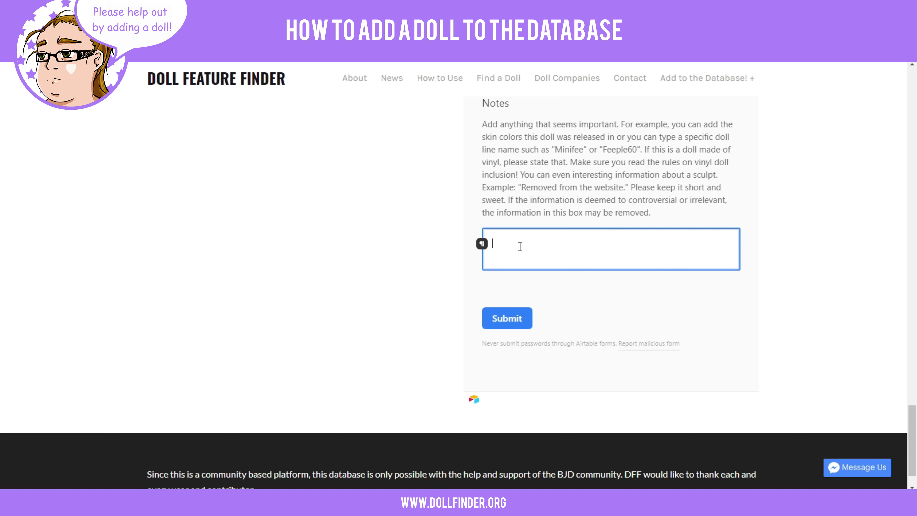
type("Released on MUSE or PURE body type.")
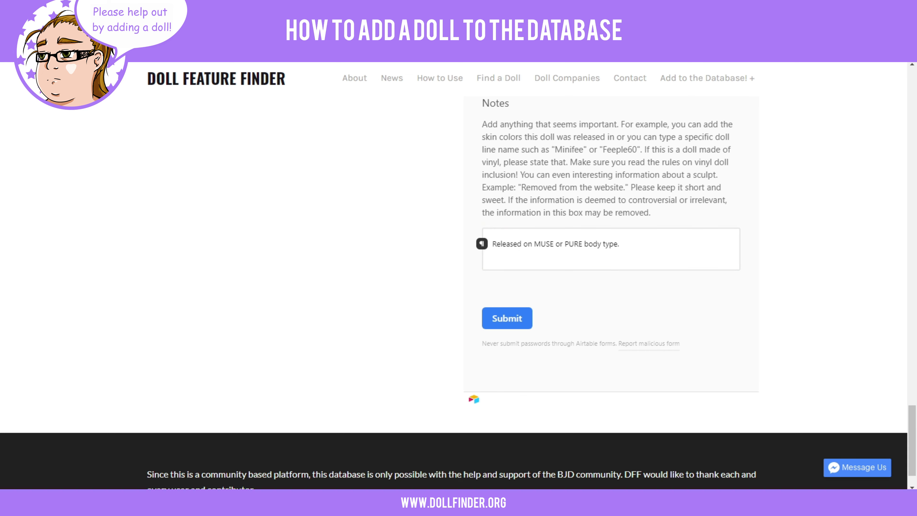
Append "Offered in Cream White, normal, and Brown Tan." to the notes
left_click(661, 246)
type("Offered in C")
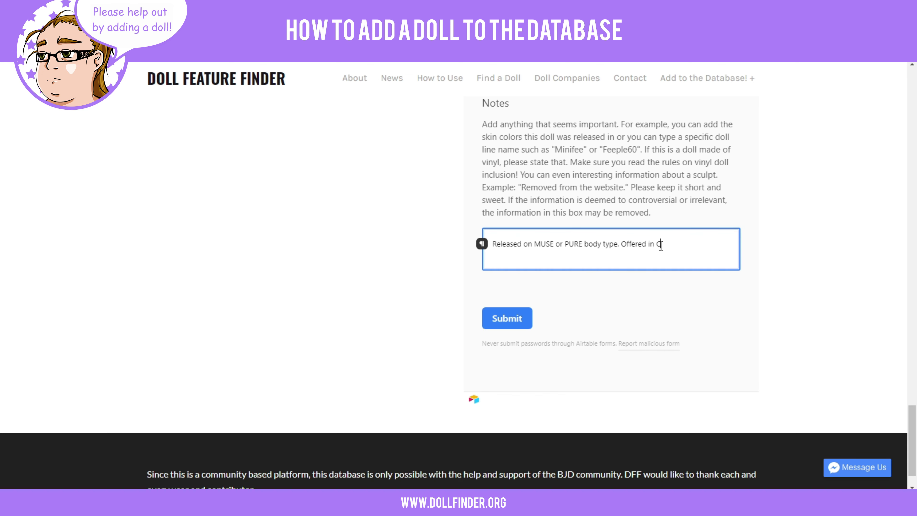
type("ream White, normal, and Brown Tan.")
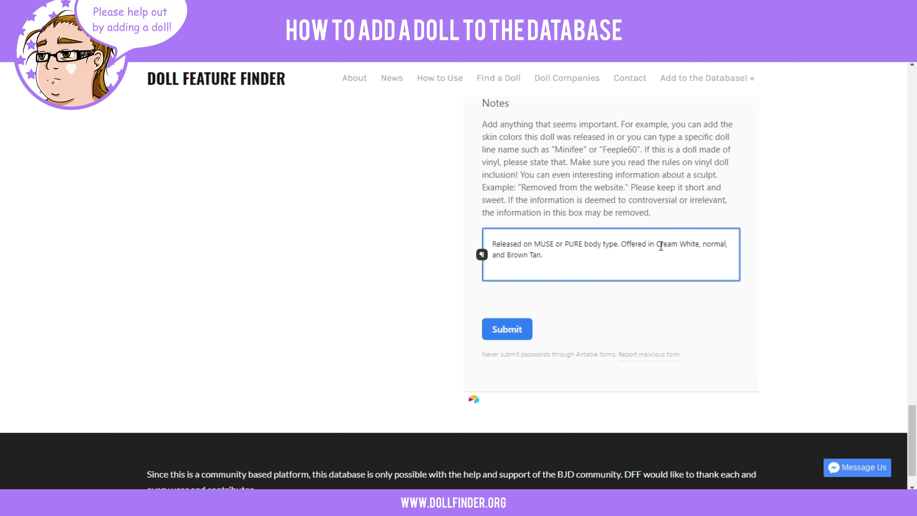
Capitalize the skin color name in the notes so it reads "Normal"
left_click(707, 244)
key("BackSpace")
type("N")
left_click(613, 254)
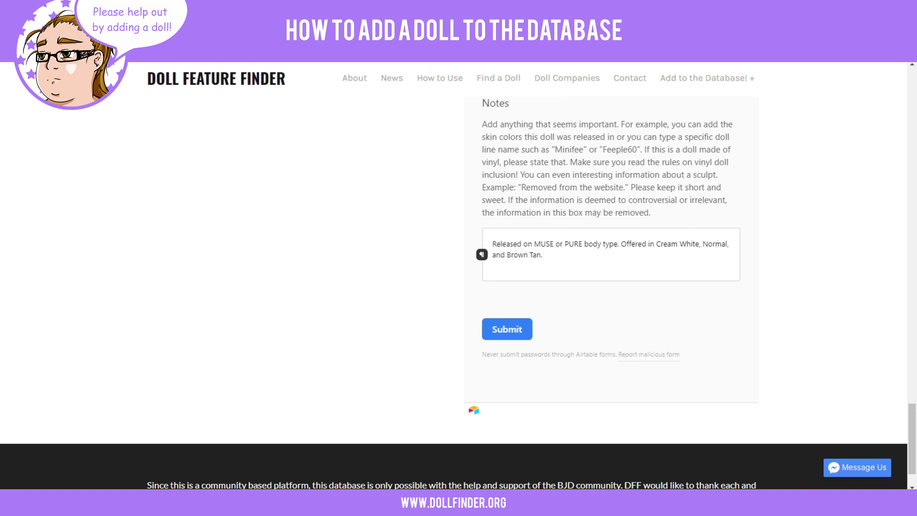
left_click(562, 253)
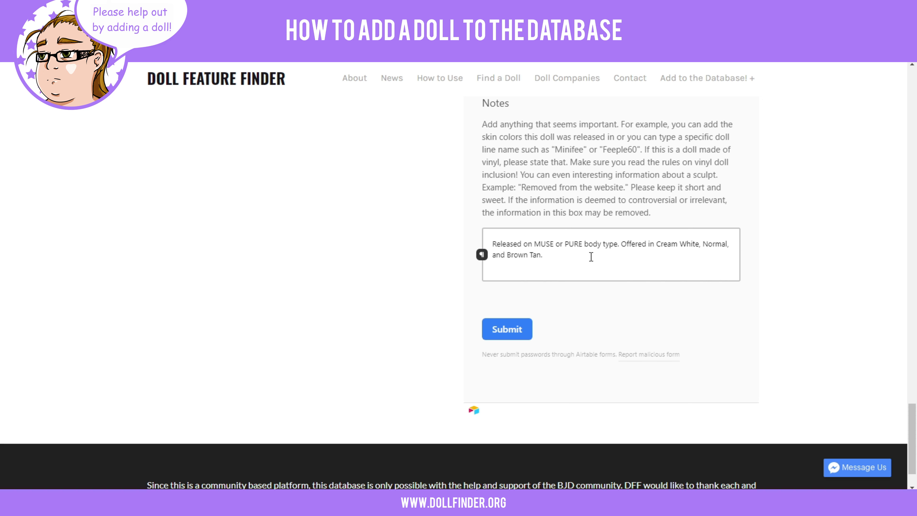
Review the completed Submit-A-Doll form, checking the sculpt details, photo, selected features, availability, variation and notes
scroll(645, 315, "up", 2)
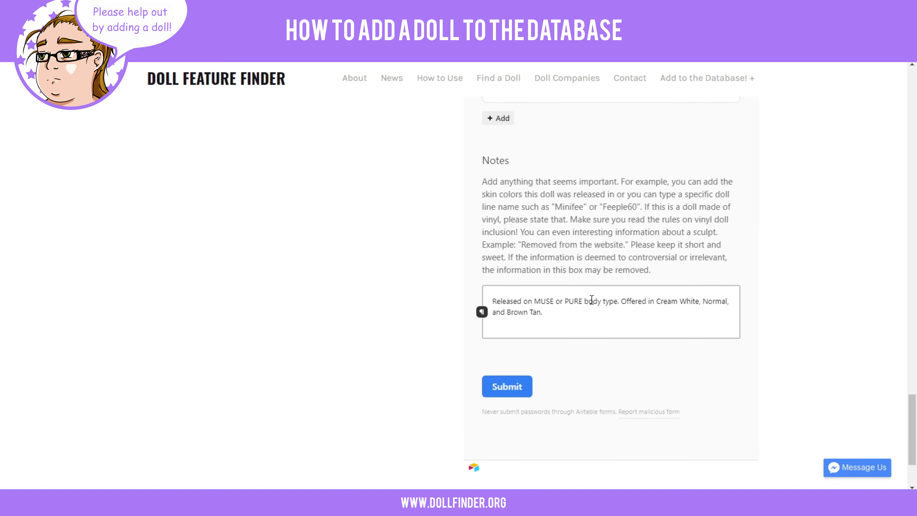
scroll(592, 301, "up", 15)
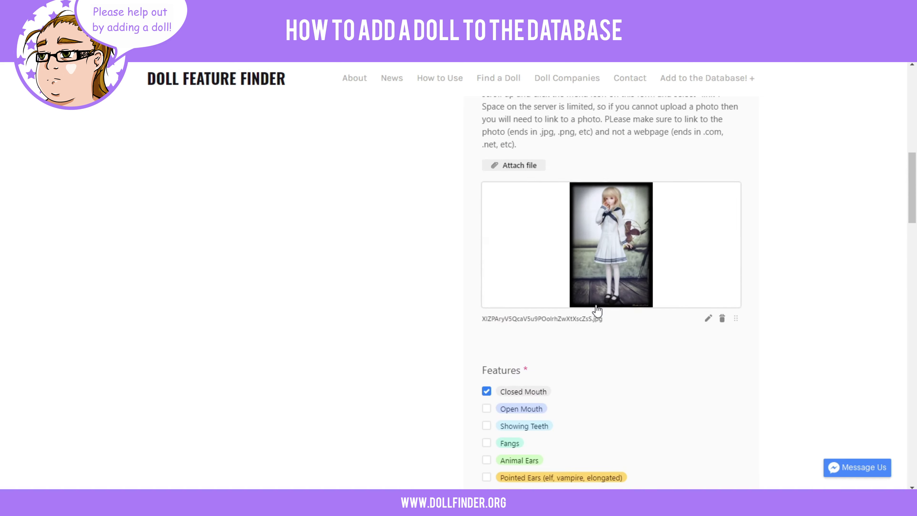
scroll(595, 309, "up", 12)
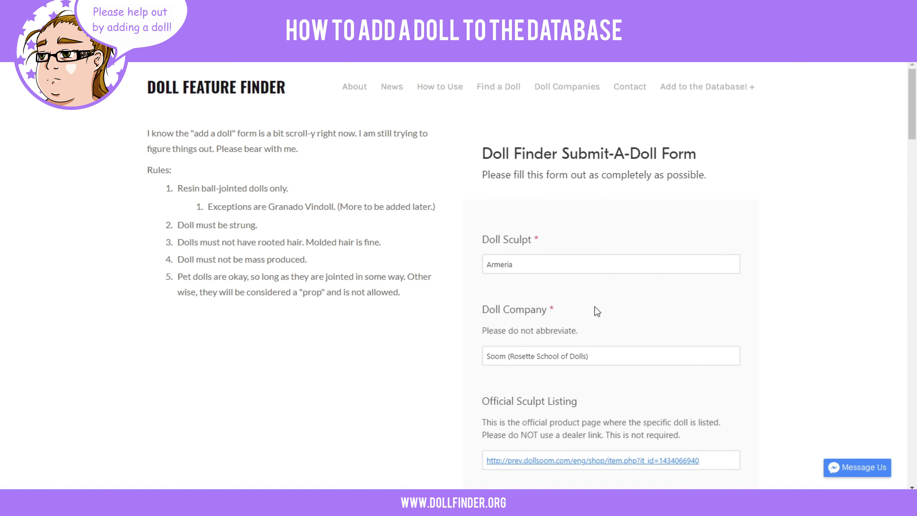
scroll(599, 310, "down", 20)
scroll(594, 306, "down", 6)
scroll(592, 313, "up", 5)
scroll(521, 237, "down", 15)
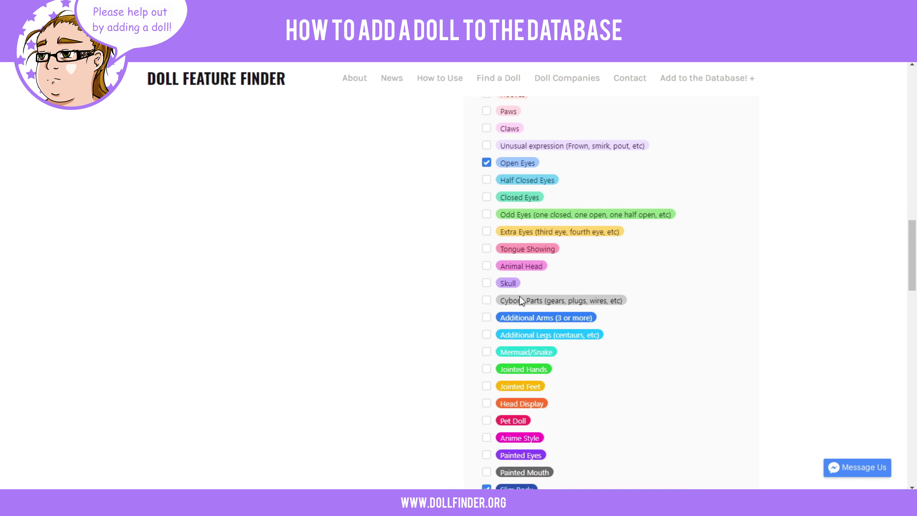
scroll(610, 294, "down", 2)
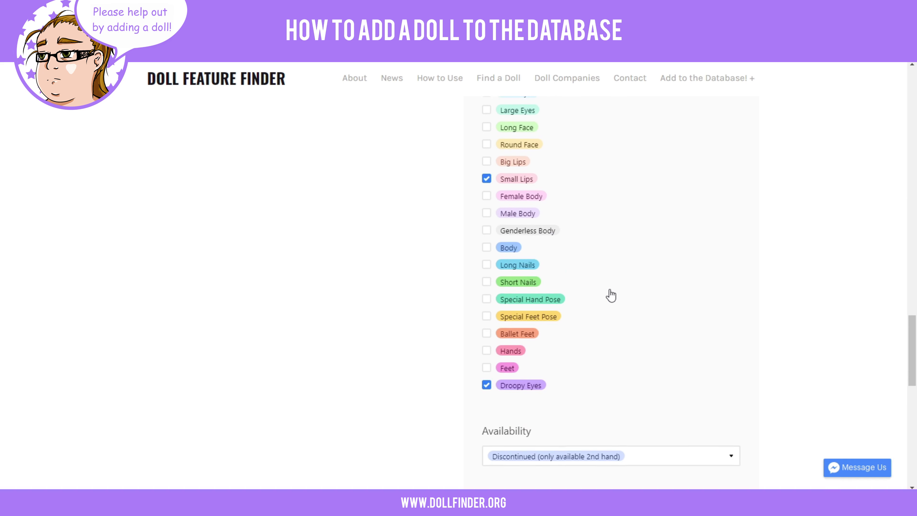
scroll(614, 291, "up", 4)
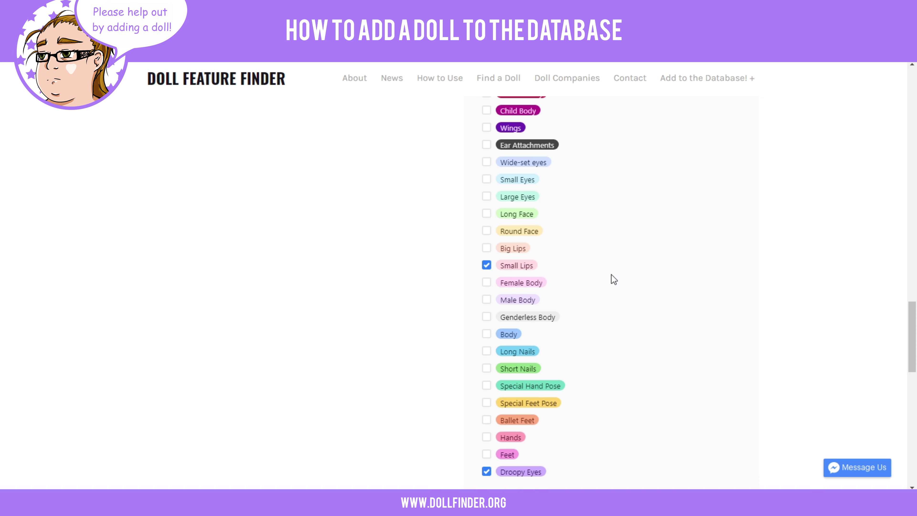
scroll(546, 272, "up", 3)
scroll(540, 269, "up", 5)
scroll(541, 268, "up", 4)
scroll(572, 283, "down", 14)
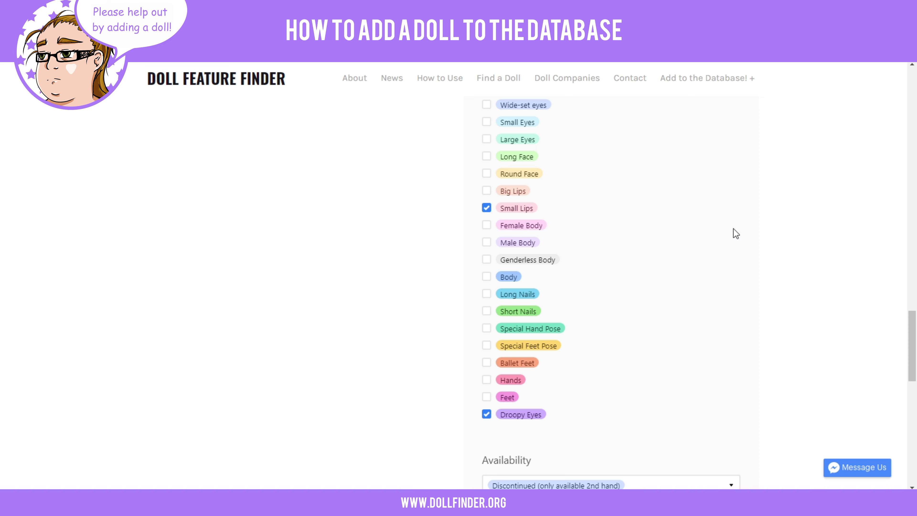
scroll(655, 260, "down", 2)
scroll(655, 260, "down", 5)
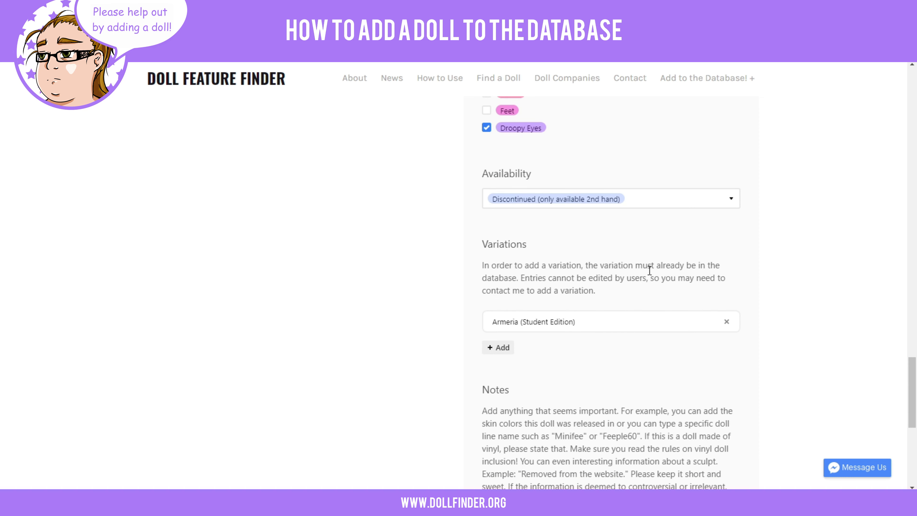
scroll(654, 276, "up", 10)
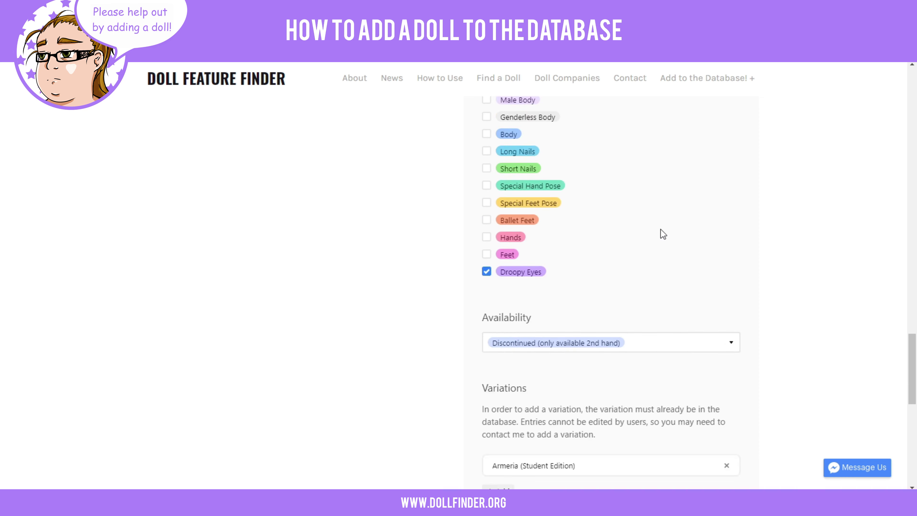
scroll(559, 289, "up", 4)
scroll(590, 291, "up", 4)
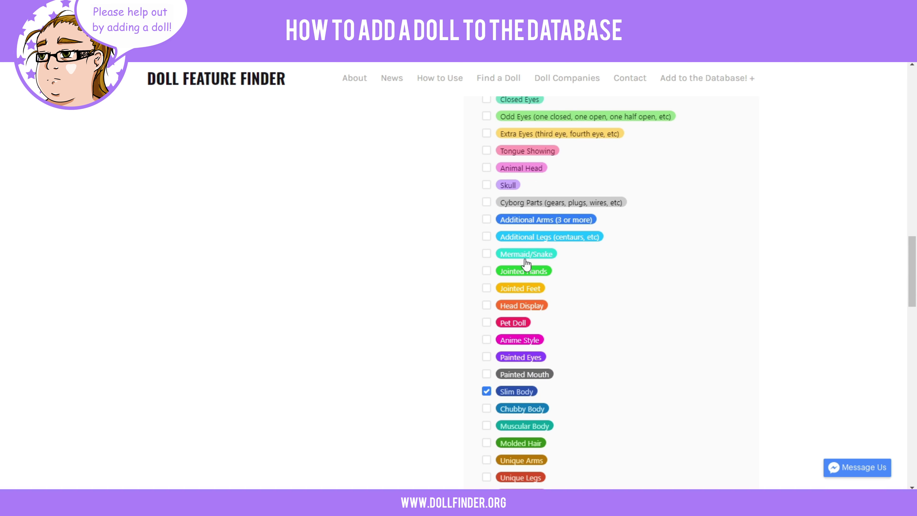
Submit the completed Armeria doll form and view the submission page
scroll(552, 276, "down", 17)
scroll(555, 278, "down", 10)
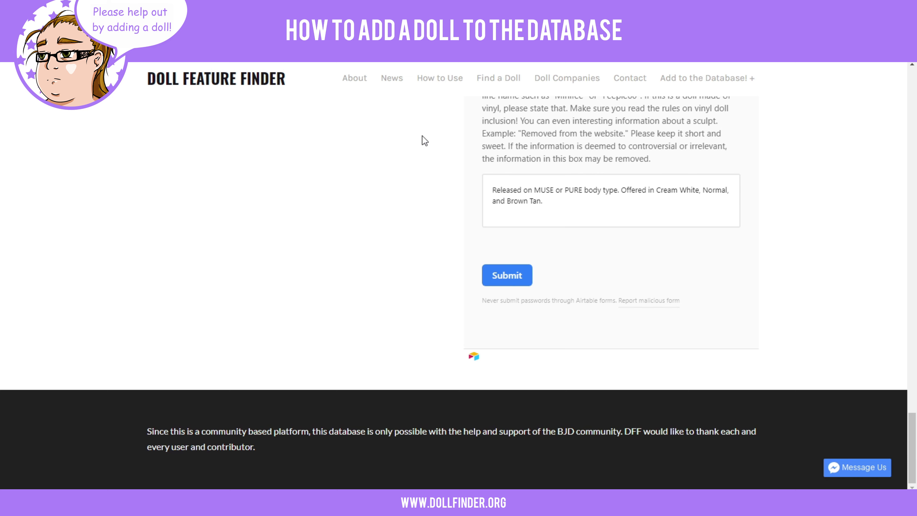
left_click(507, 277)
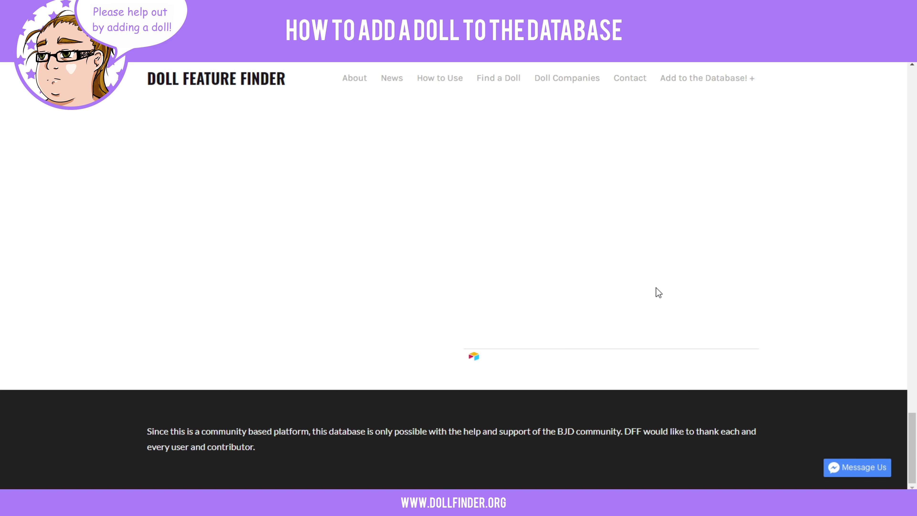
scroll(583, 287, "up", 20)
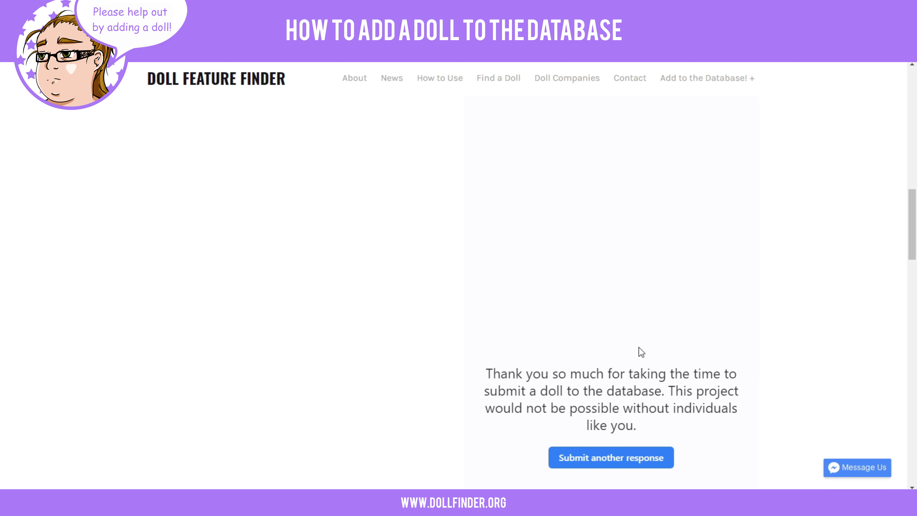
scroll(636, 352, "down", 2)
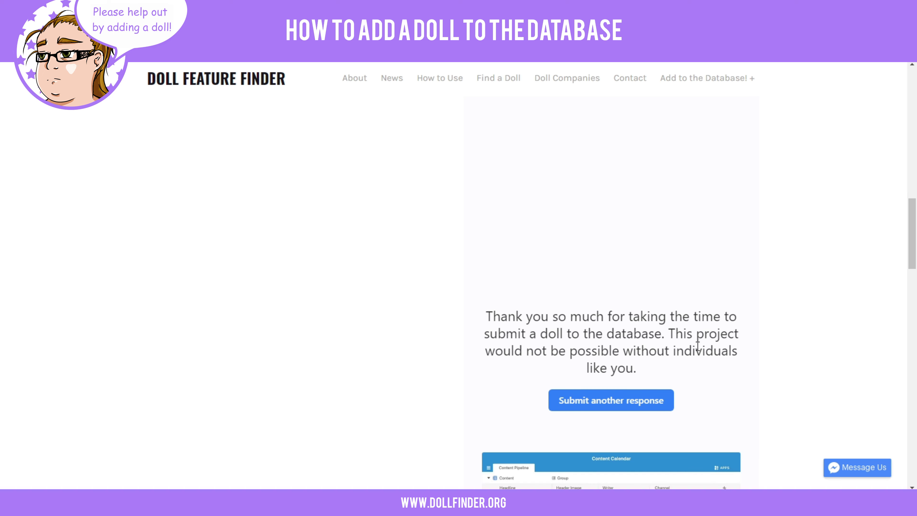
left_click(592, 398)
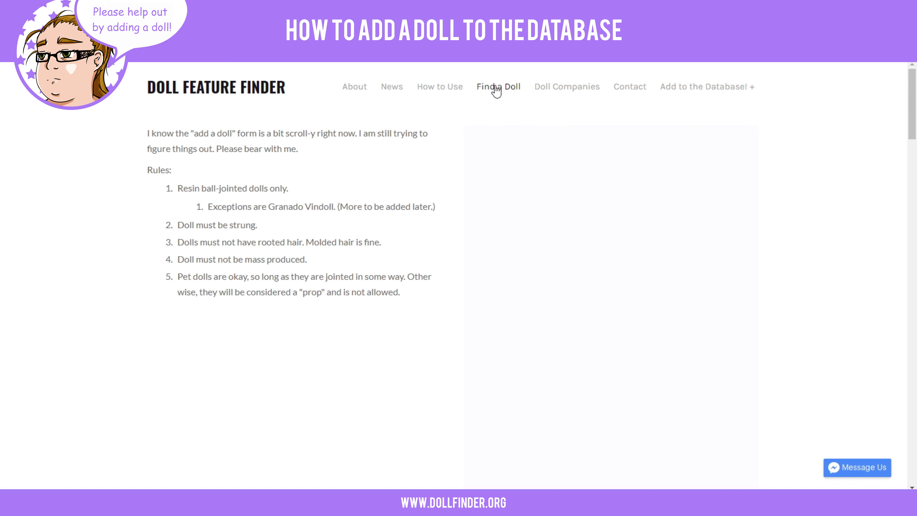
Open the Find a Doll gallery and look for the submitted Armeria entry at its end
left_click(484, 88)
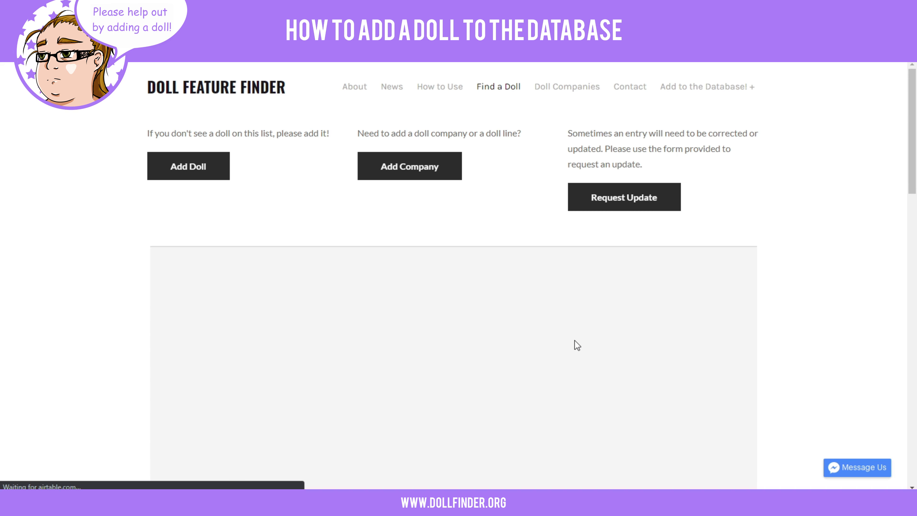
scroll(524, 331, "down", 15)
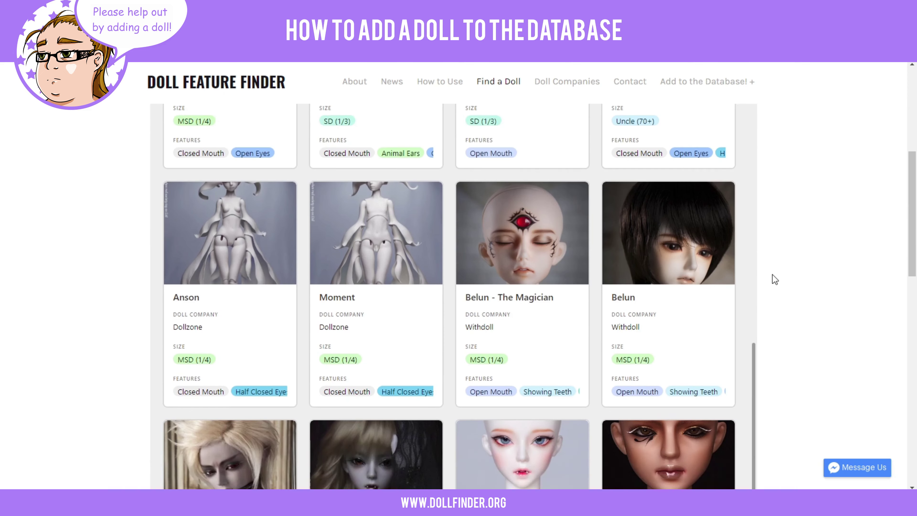
scroll(772, 275, "down", 5)
scroll(650, 262, "down", 15)
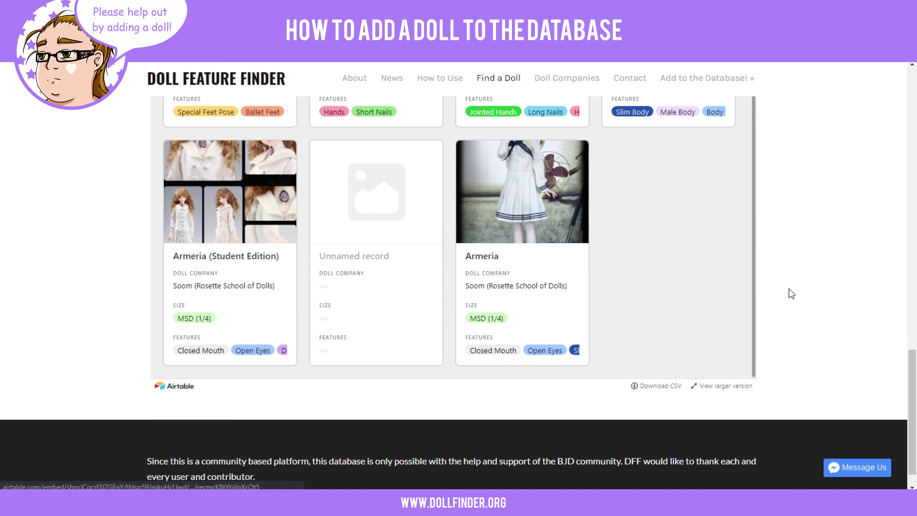
scroll(800, 296, "up", 3)
scroll(800, 294, "up", 5)
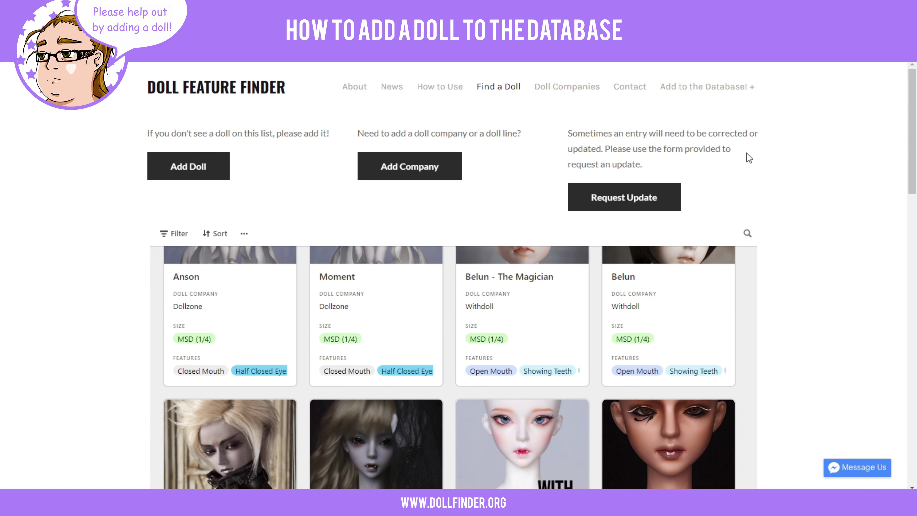
Open the form for adding a doll company and examine its company name, logo and Doll Lines fields
left_click(718, 89)
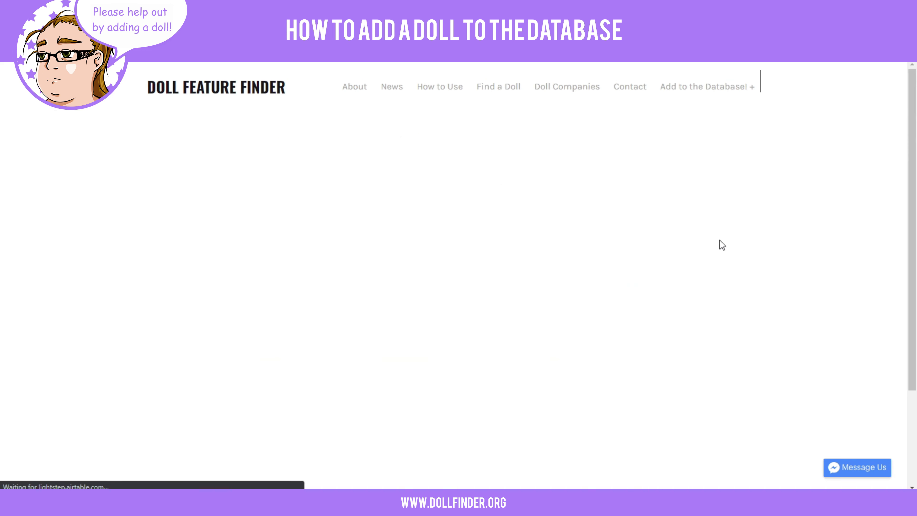
scroll(584, 220, "down", 5)
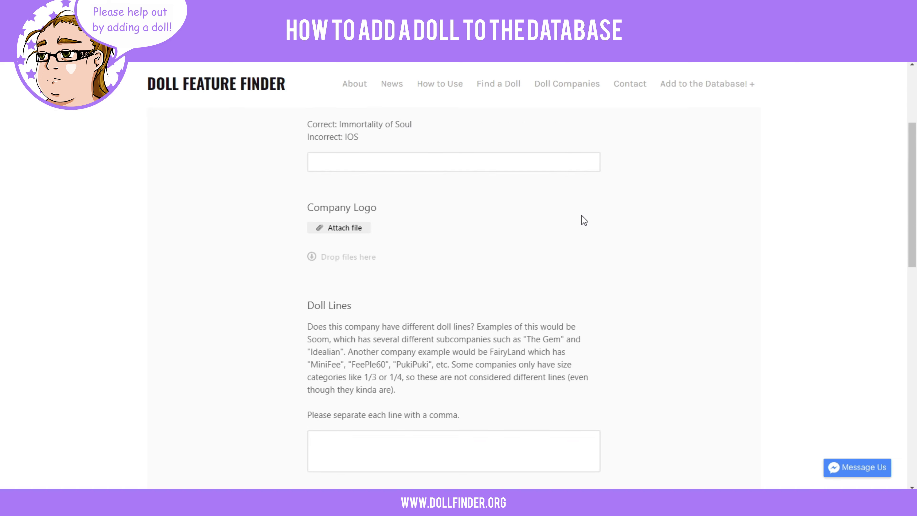
left_click(392, 148)
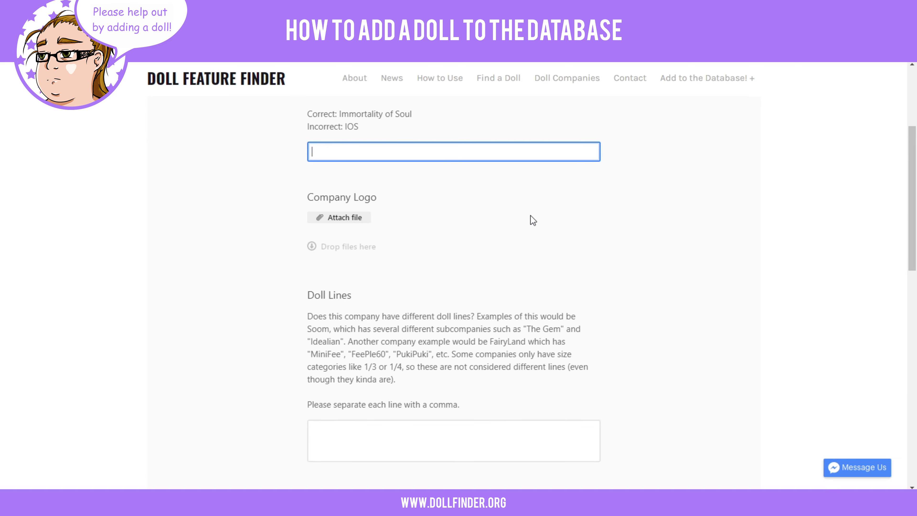
scroll(459, 225, "up", 3)
scroll(448, 239, "down", 5)
scroll(451, 234, "down", 6)
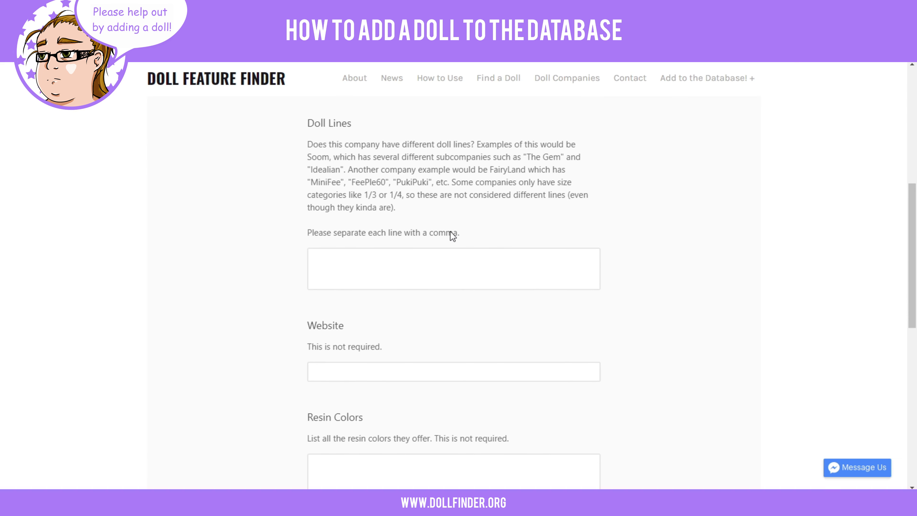
left_click(397, 144)
scroll(450, 177, "down", 2)
Examine the company form's Website, Resin Colors and Skin Color Comparison fields without filling them in
left_click(364, 204)
scroll(379, 213, "down", 1)
scroll(396, 213, "down", 2)
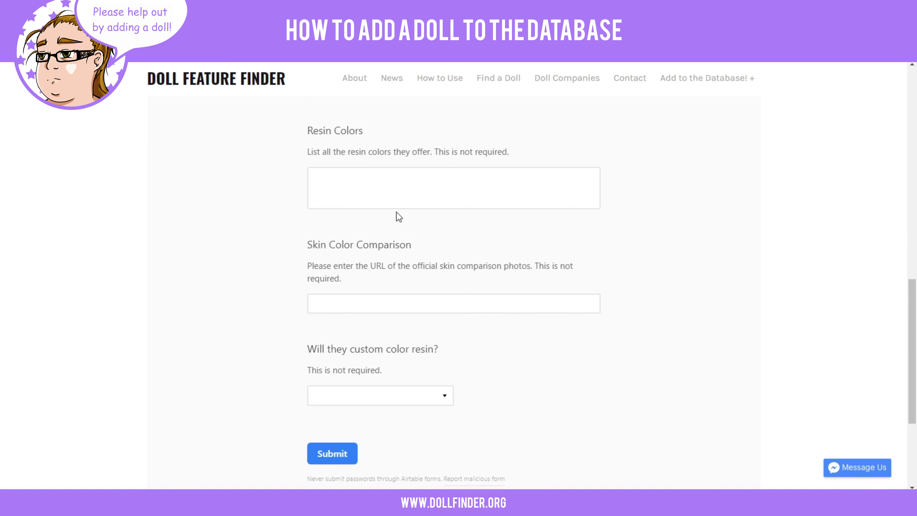
scroll(396, 213, "up", 3)
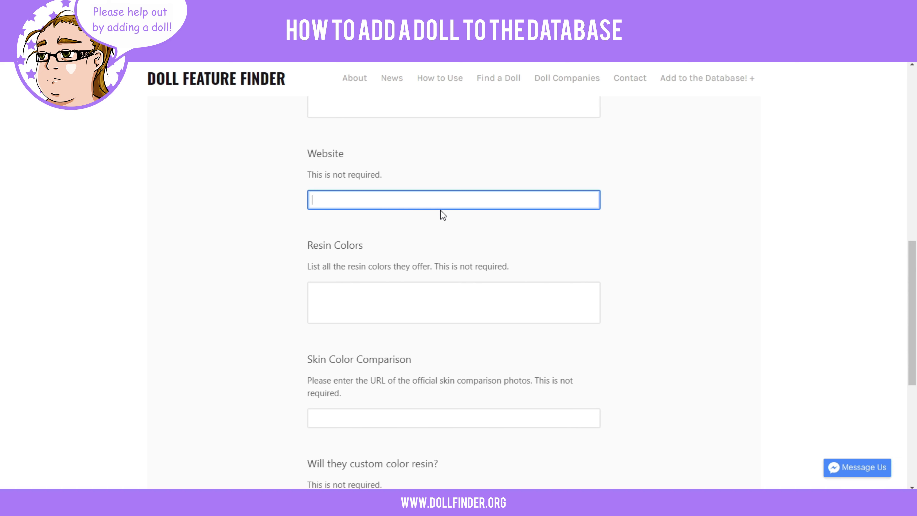
scroll(439, 212, "down", 2)
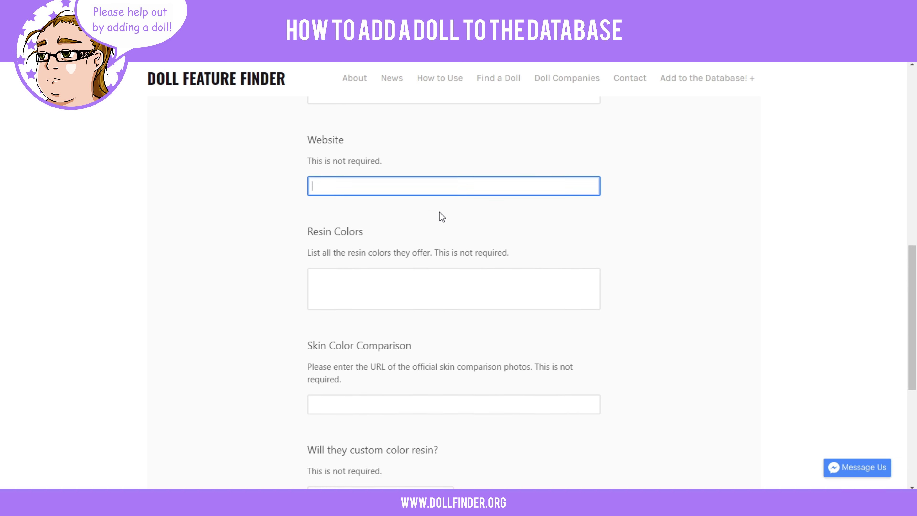
left_click(362, 245)
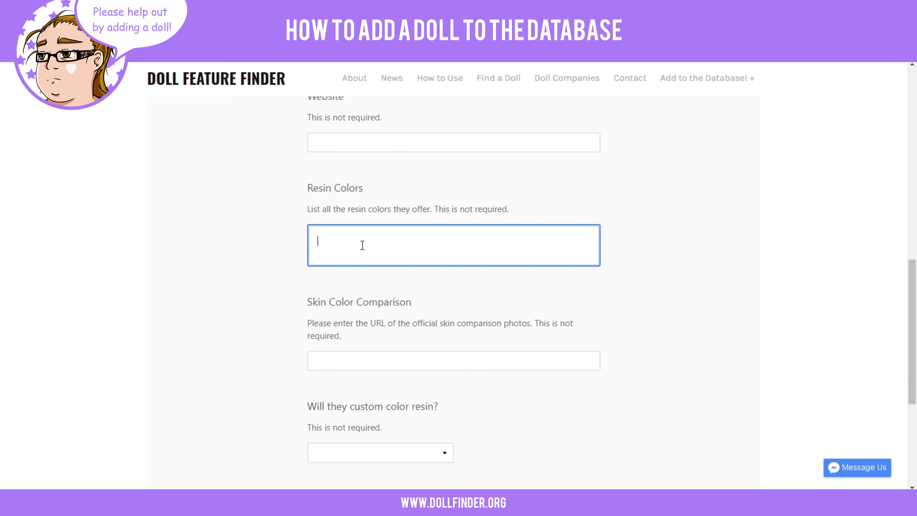
scroll(363, 245, "down", 3)
left_click(346, 249)
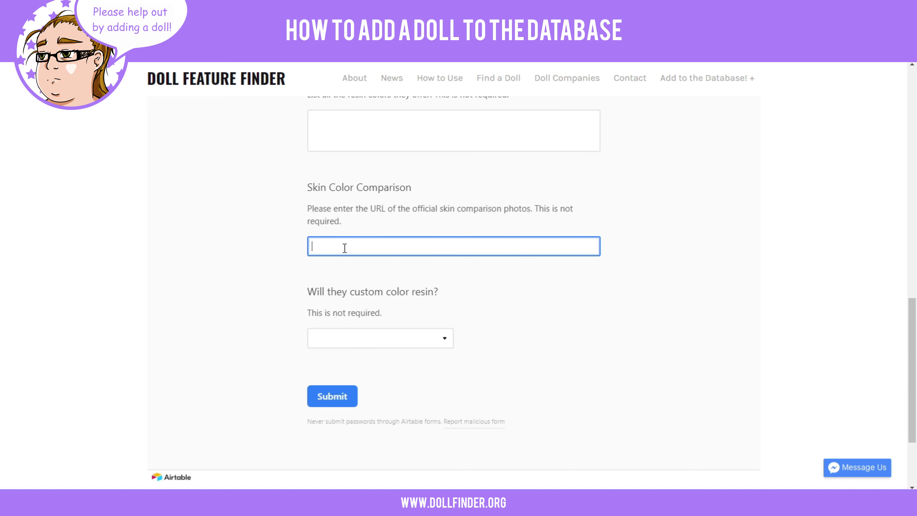
scroll(346, 246, "up", 3)
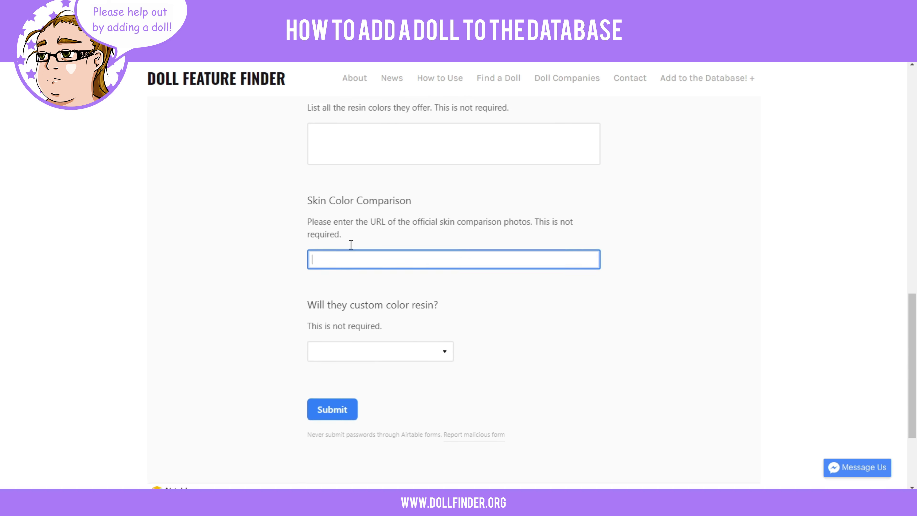
scroll(376, 266, "down", 3)
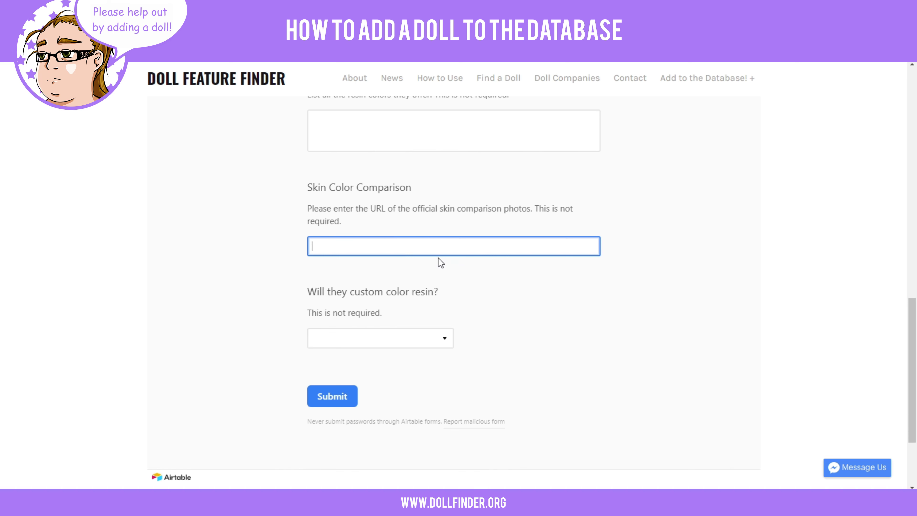
scroll(556, 272, "down", 2)
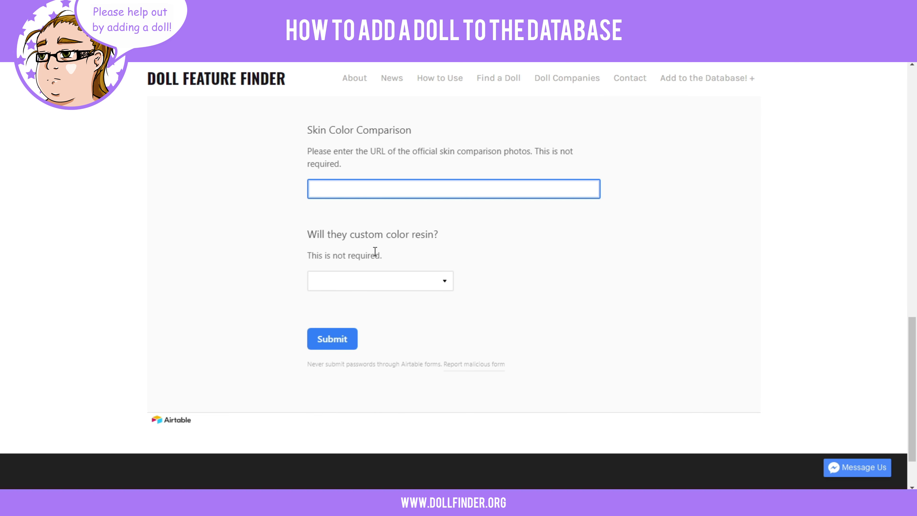
View the answer options for "Will they custom color resin?" and leave the field blank
left_click(387, 283)
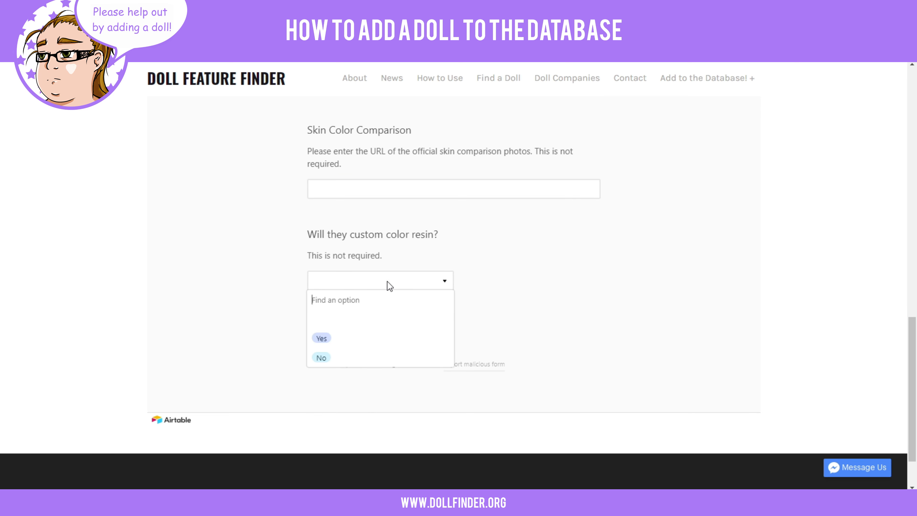
left_click(522, 303)
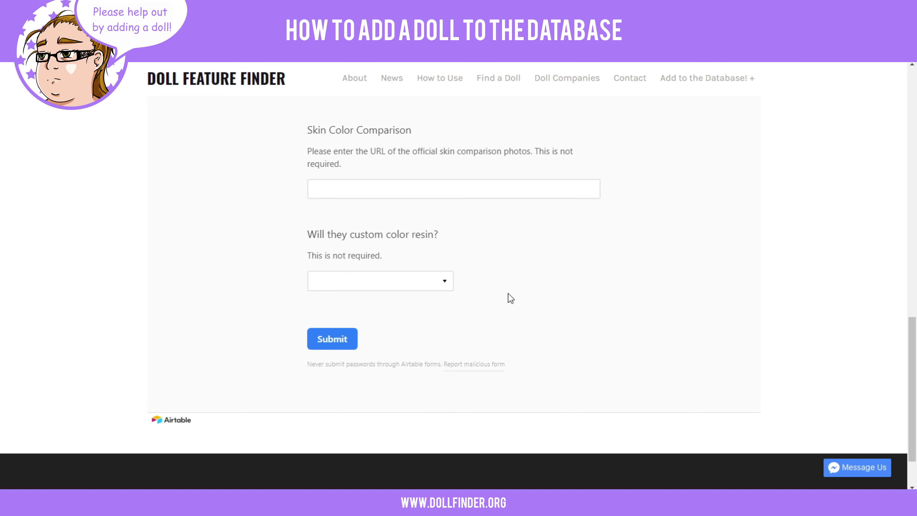
left_click(383, 285)
left_click(534, 299)
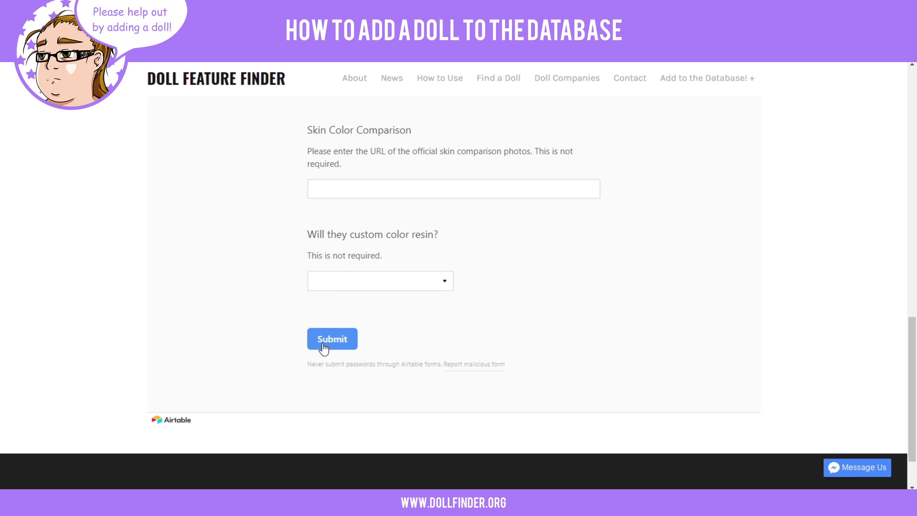
Open the Doll Companies listing to view the existing companies
left_click(560, 83)
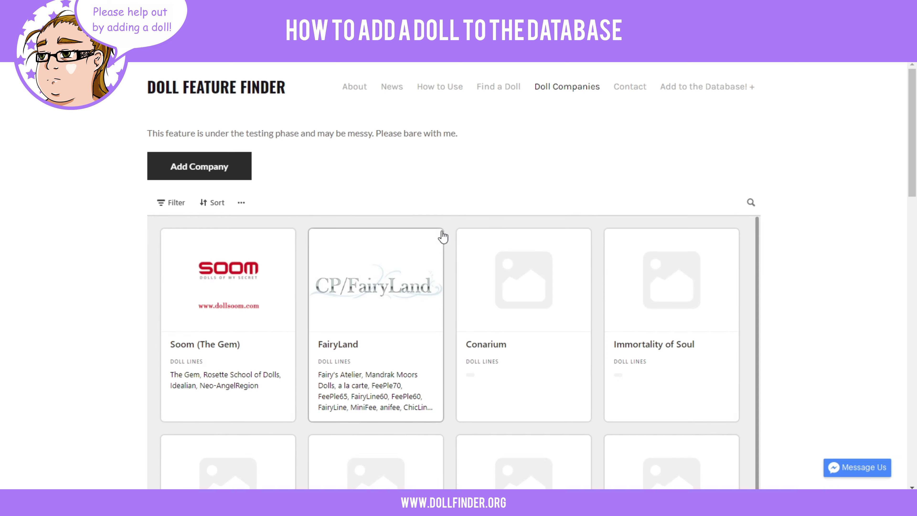
Open the Update Entry Request Form from the doll listing page and look over its fields
scroll(449, 231, "down", 2)
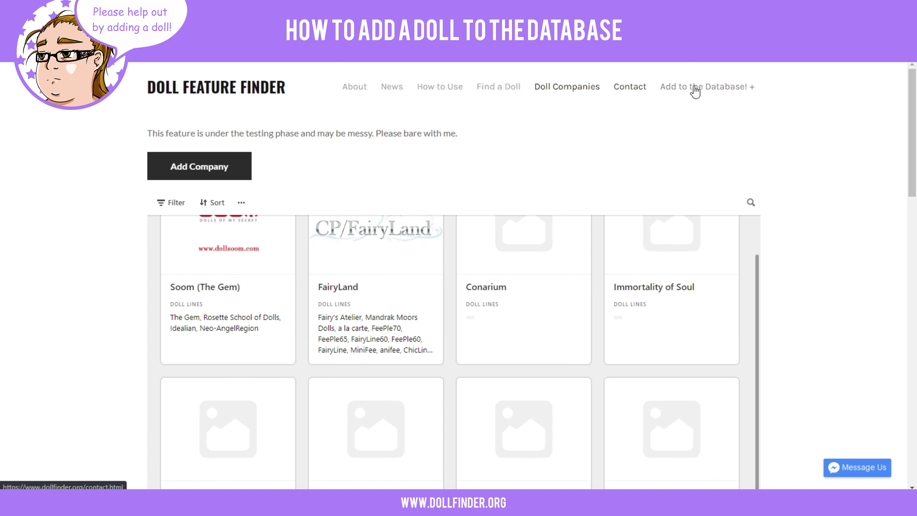
left_click(682, 89)
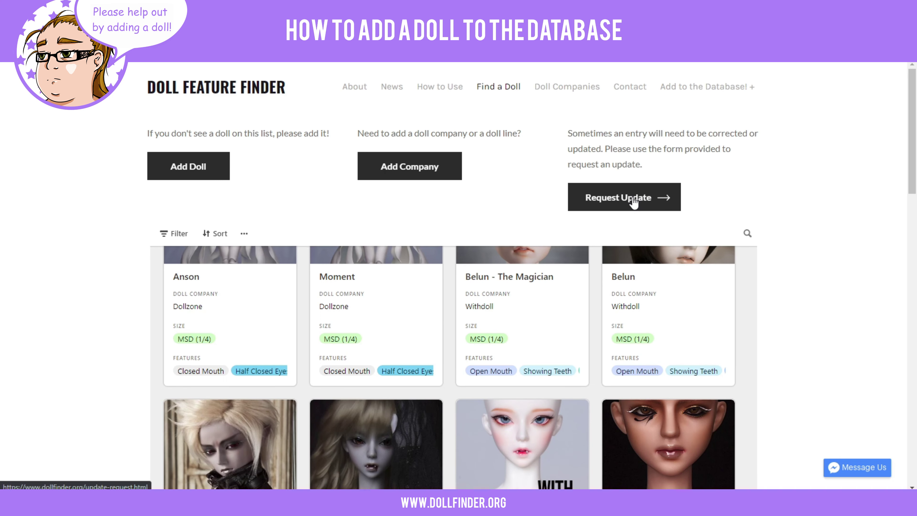
left_click(633, 198)
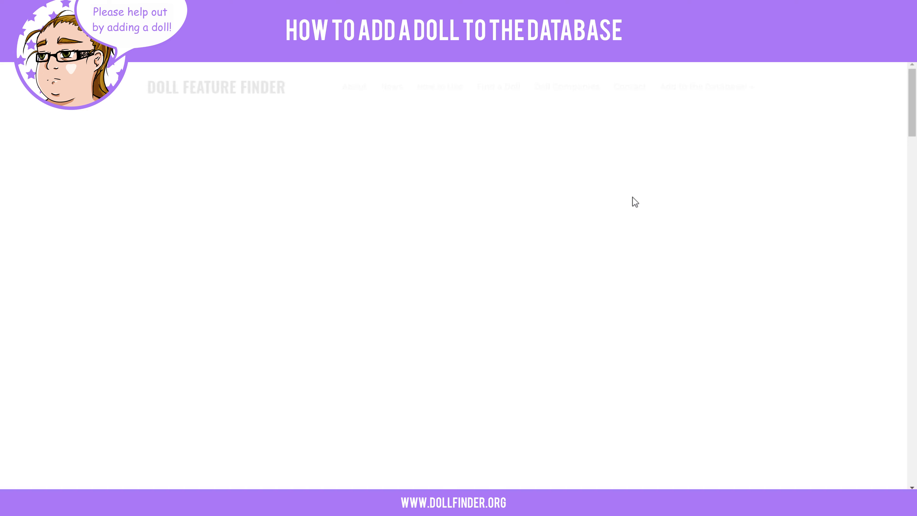
scroll(567, 158, "down", 2)
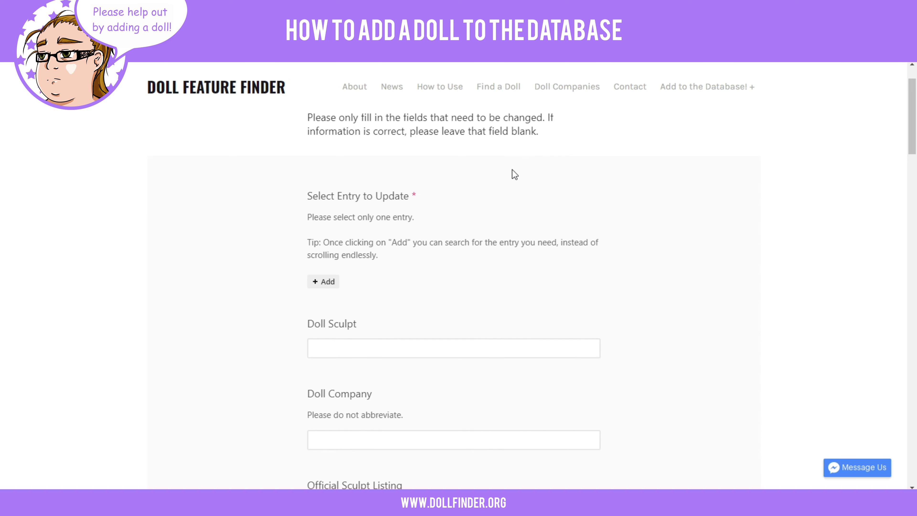
scroll(504, 174, "up", 2)
scroll(493, 184, "down", 3)
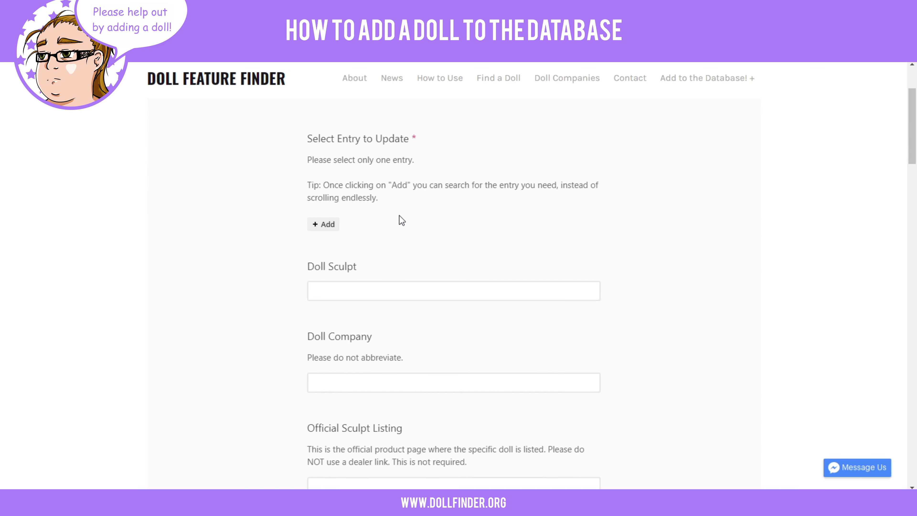
scroll(399, 218, "down", 10)
scroll(400, 219, "up", 12)
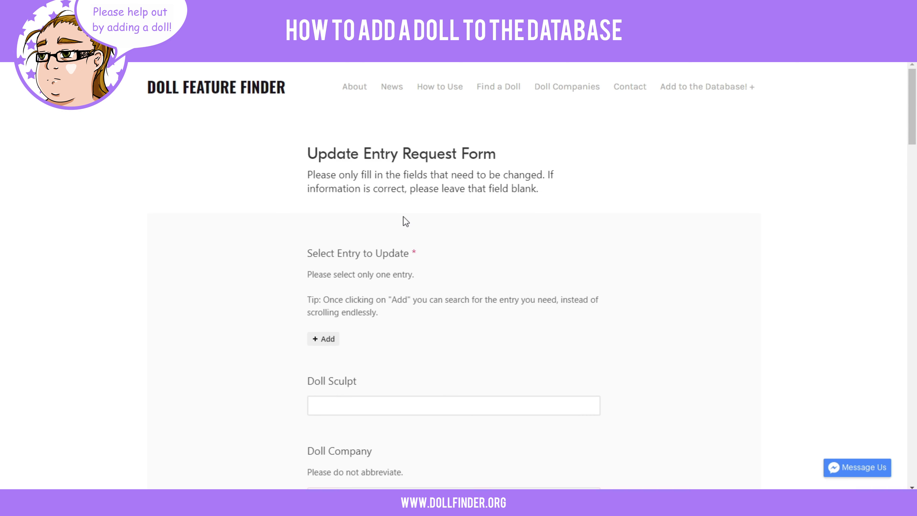
Browse the existing database records and select "Cuprit – Black Frost" as the entry to update
scroll(395, 219, "down", 2)
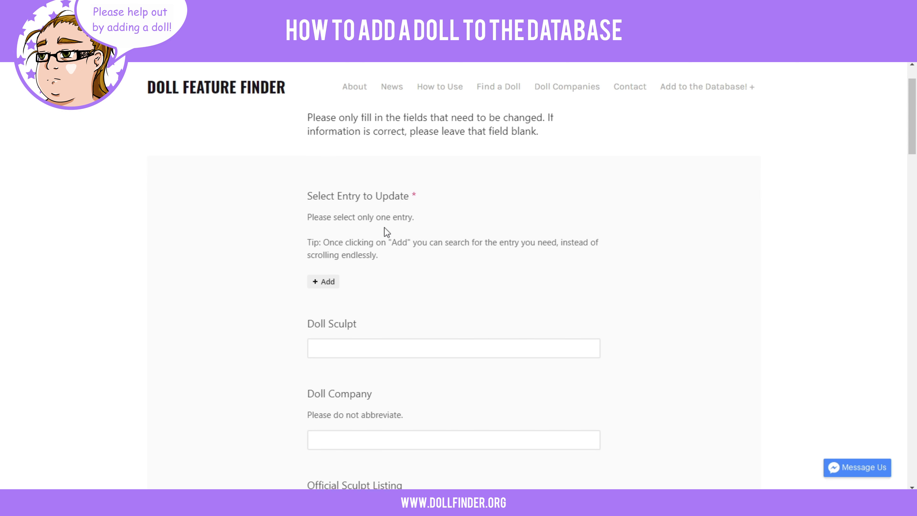
left_click(321, 286)
scroll(387, 238, "down", 1)
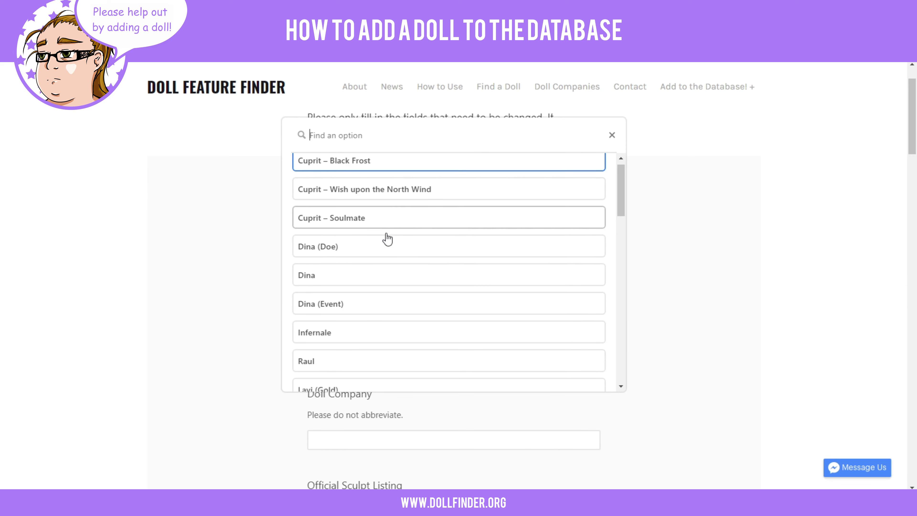
scroll(388, 238, "down", 15)
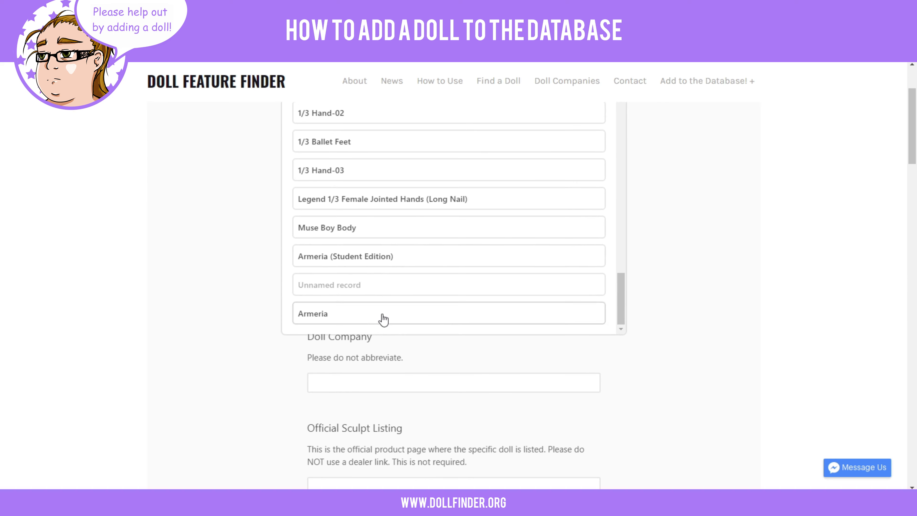
scroll(393, 231, "up", 9)
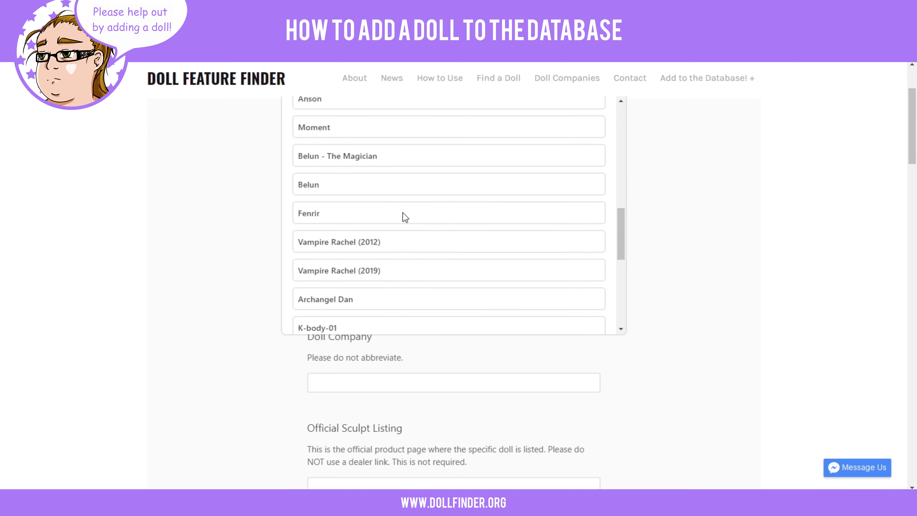
scroll(403, 212, "up", 8)
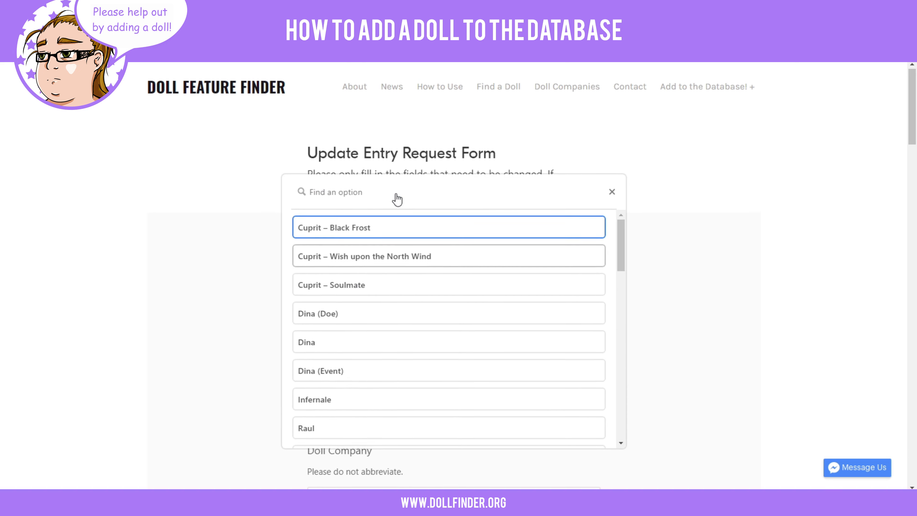
left_click(338, 235)
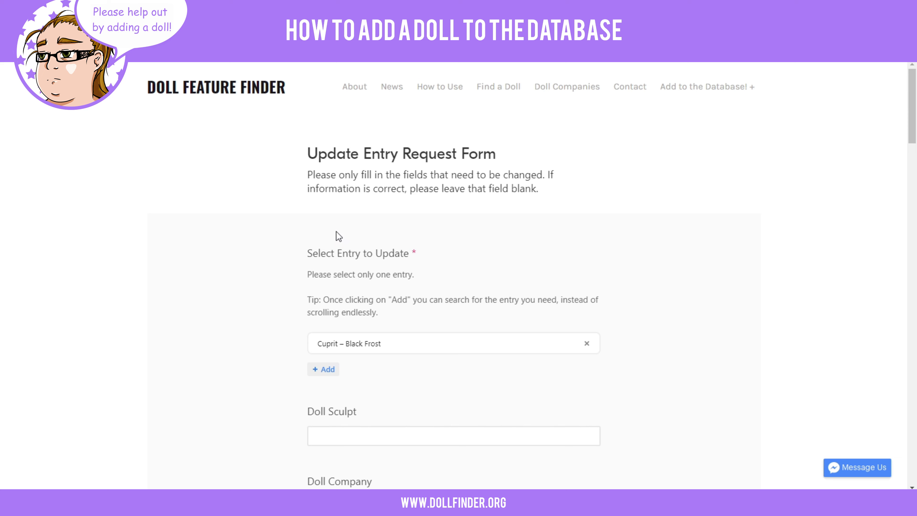
scroll(484, 345, "down", 3)
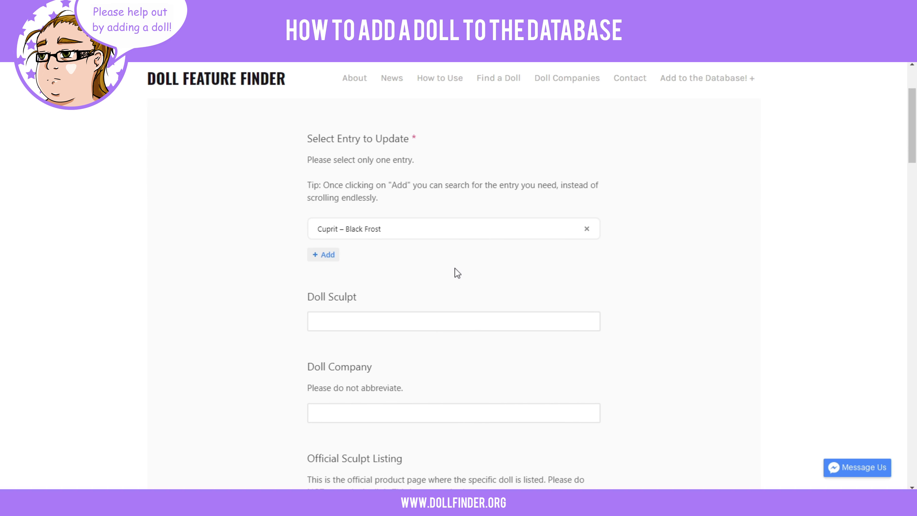
left_click(376, 319)
scroll(401, 296, "down", 3)
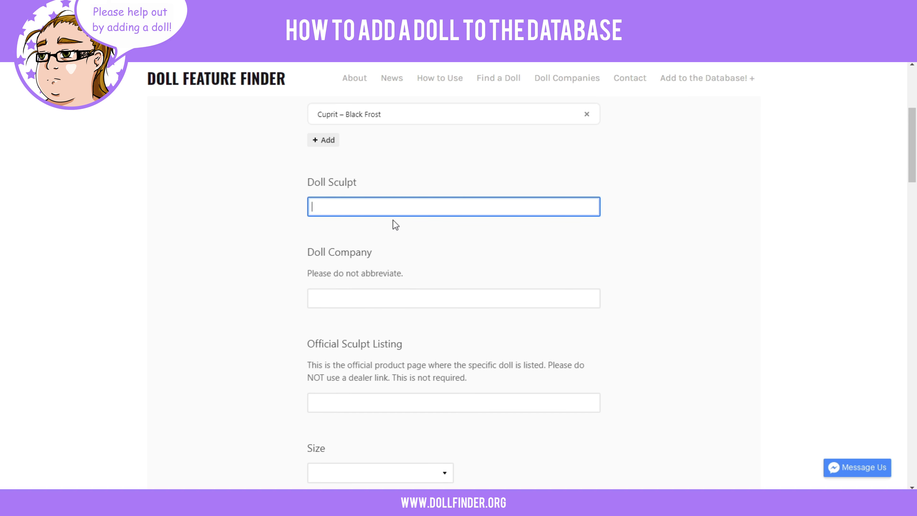
scroll(397, 224, "up", 2)
left_click(355, 173)
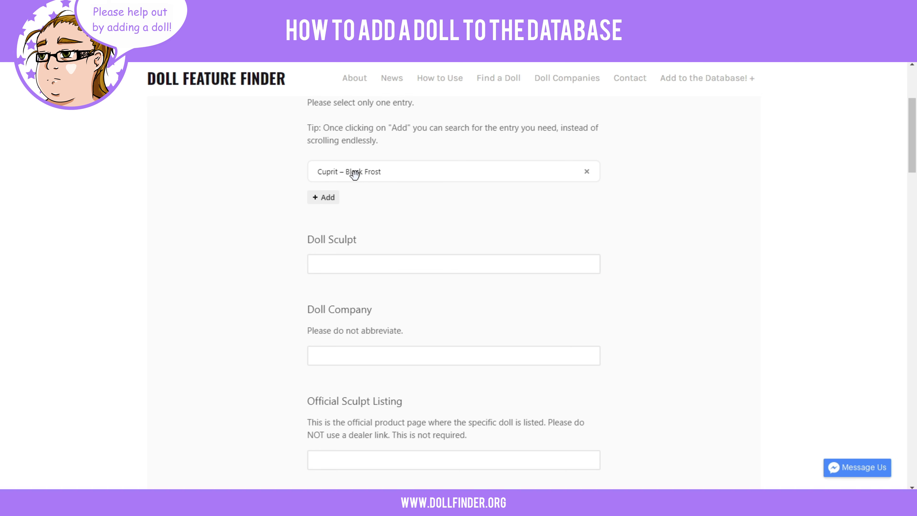
left_click(323, 259)
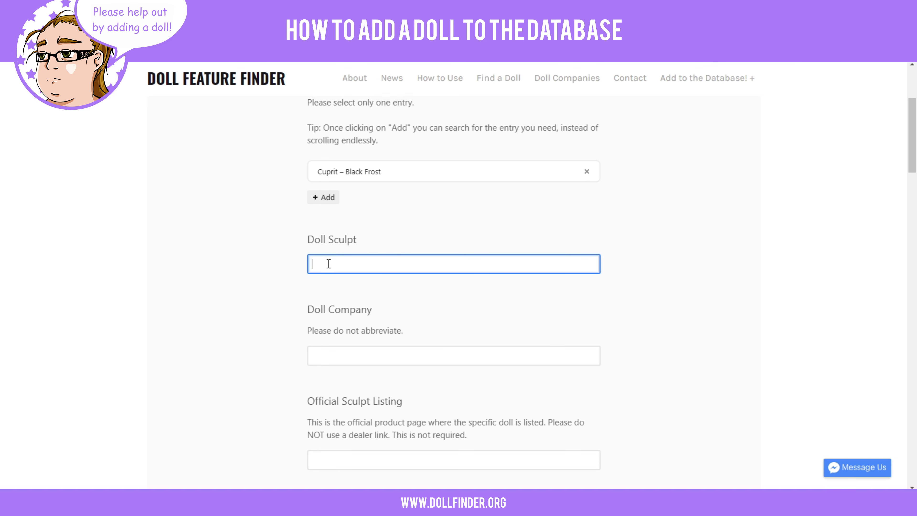
type("Soon")
left_click(688, 238)
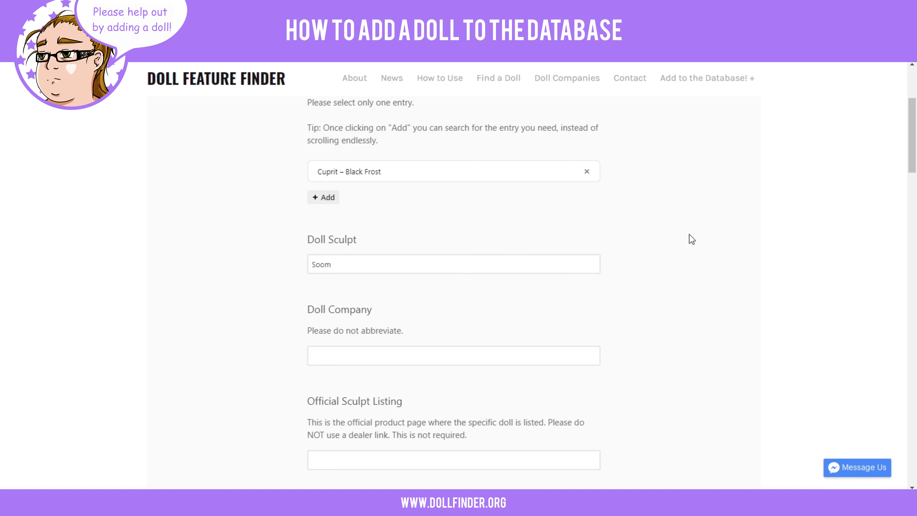
double_click(310, 263)
key("BackSpace")
Enter "Soom" as the Doll Company correction on the update form
left_click(338, 350)
type("Soom")
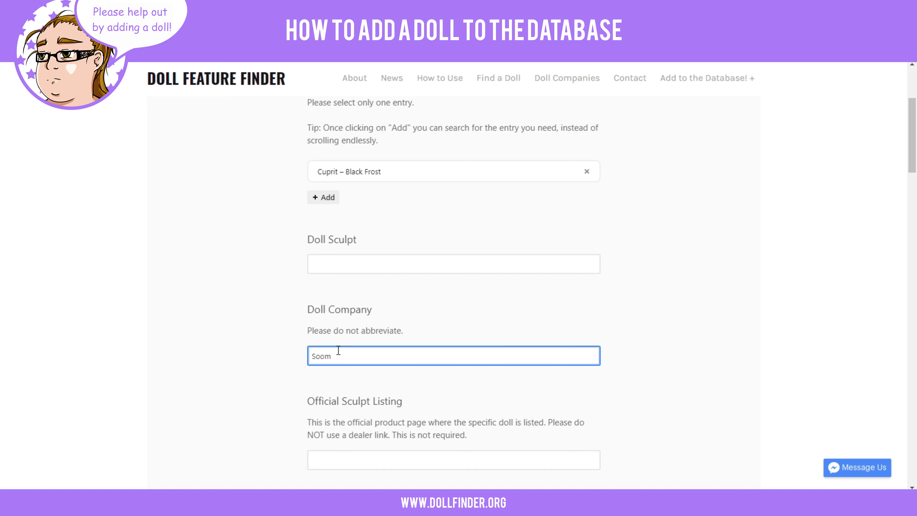
left_click(263, 350)
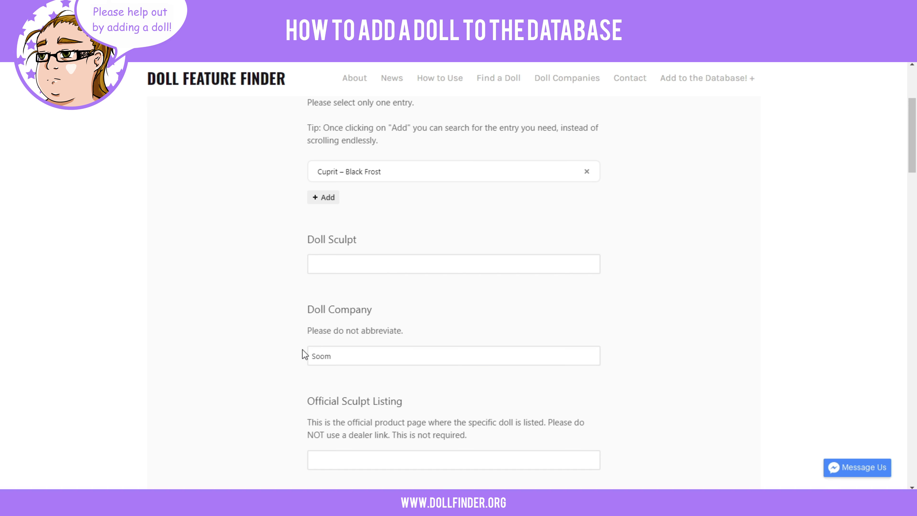
Look through the update form's Features checklist and toggle the Half Closed Eyes option
scroll(418, 337, "down", 7)
scroll(416, 338, "down", 20)
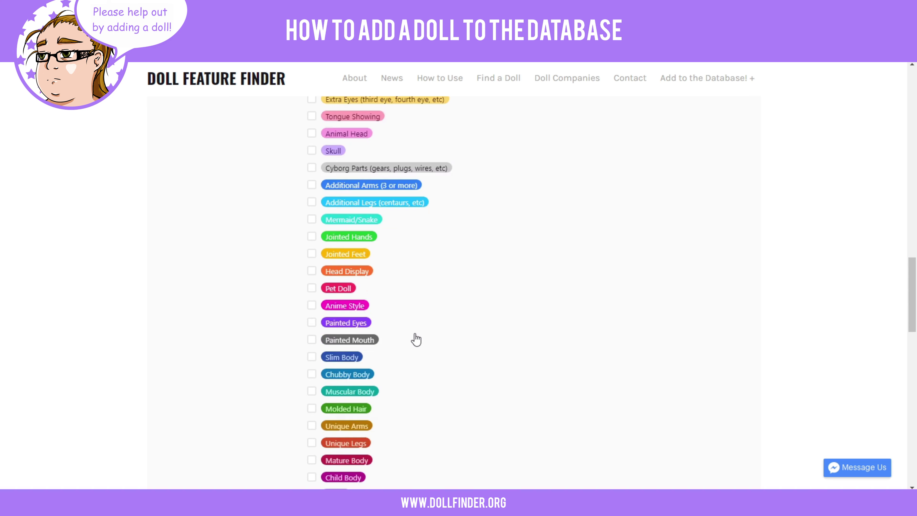
scroll(415, 333, "up", 7)
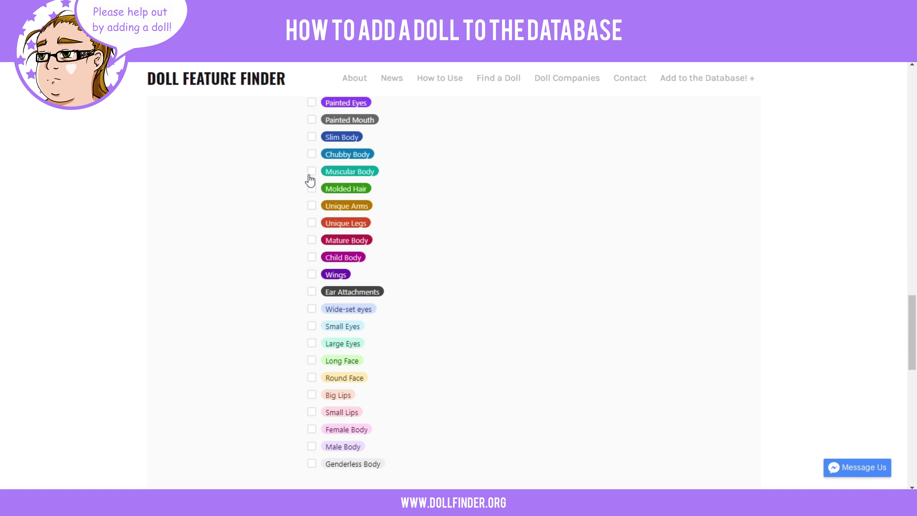
scroll(356, 300, "up", 7)
scroll(356, 298, "up", 5)
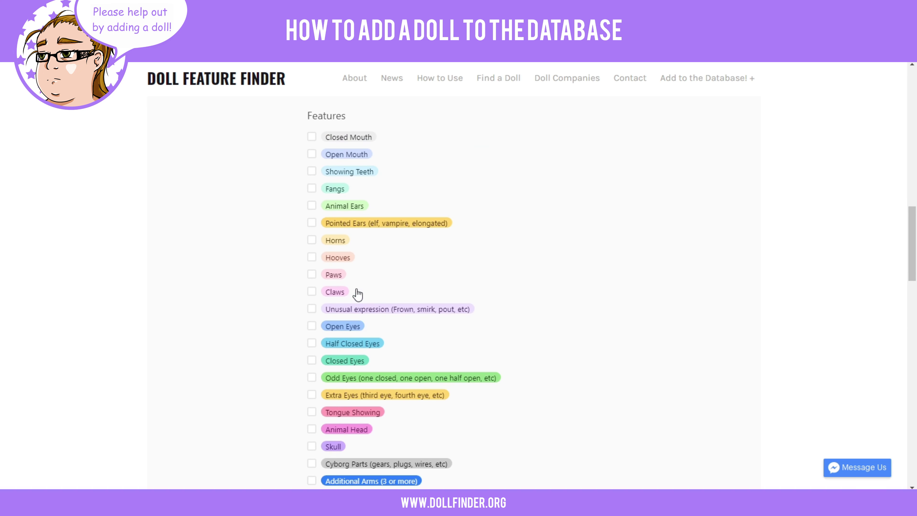
scroll(388, 273, "down", 1)
scroll(383, 271, "down", 5)
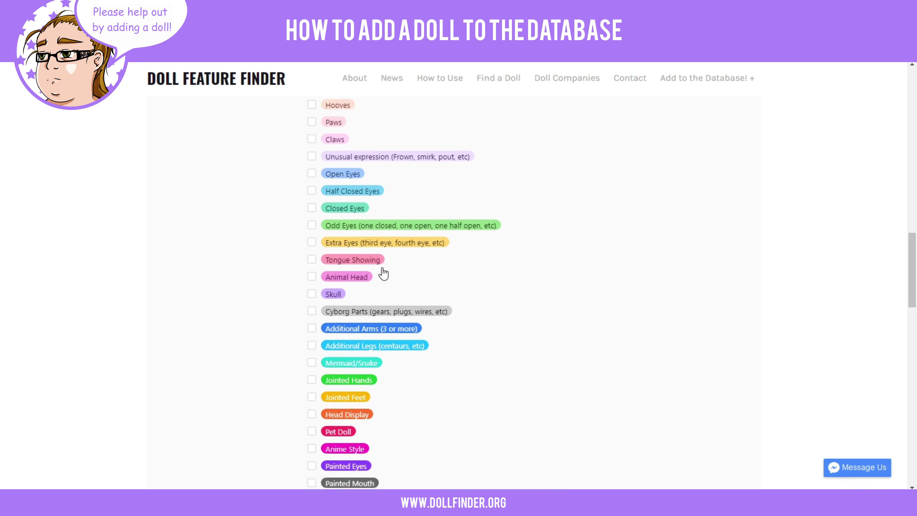
scroll(402, 300, "down", 1)
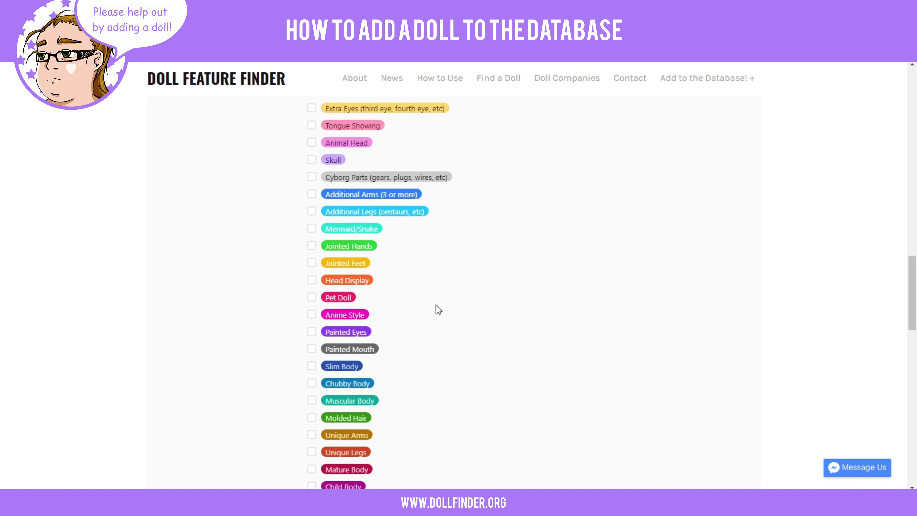
scroll(436, 311, "up", 4)
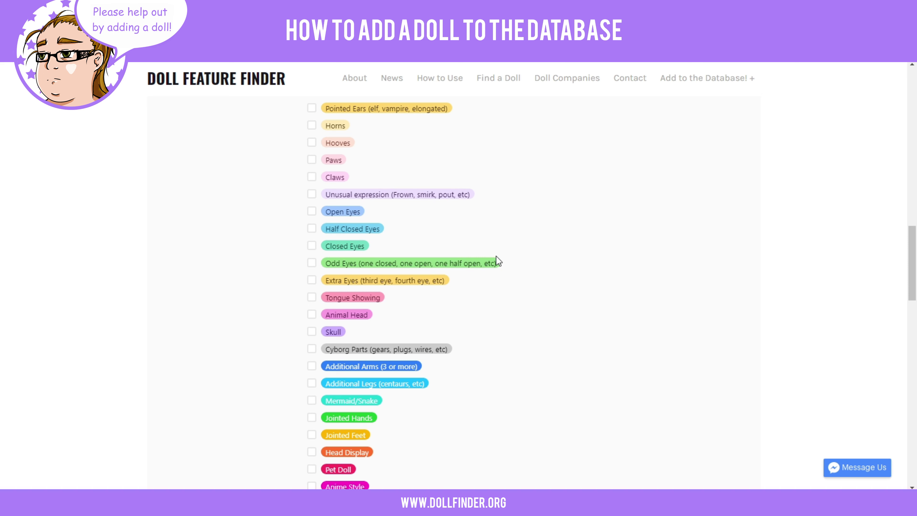
left_click(329, 234)
left_click(311, 229)
Examine the Availability field, the Variations record picker and the Notes field without filling them in
scroll(252, 314, "down", 6)
scroll(232, 316, "down", 14)
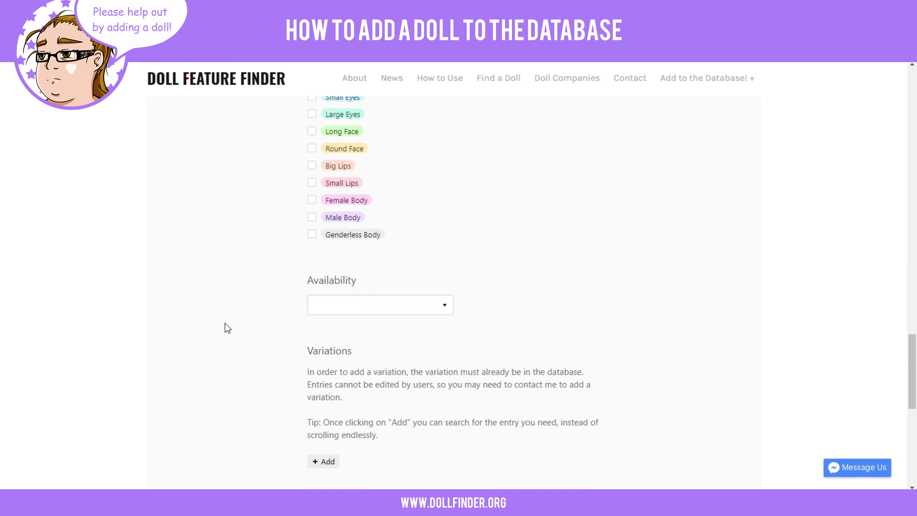
scroll(401, 242, "up", 5)
scroll(421, 425, "down", 3)
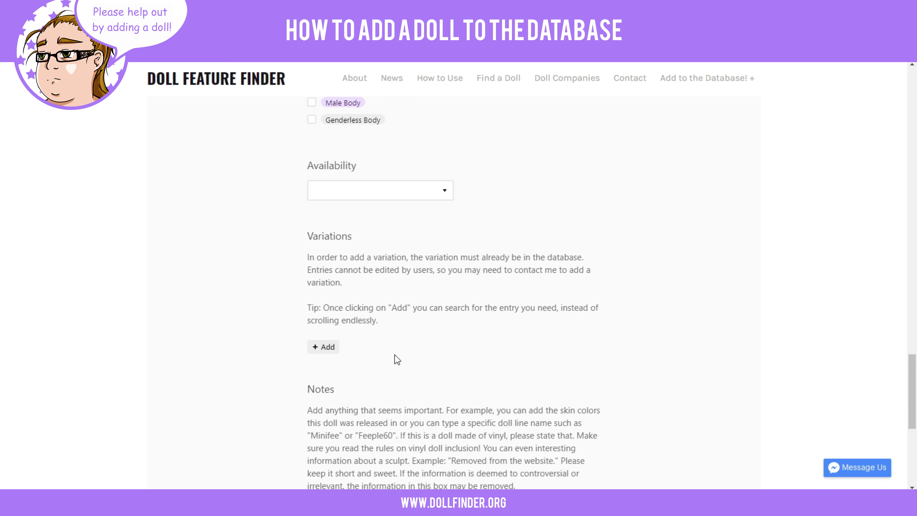
left_click(327, 348)
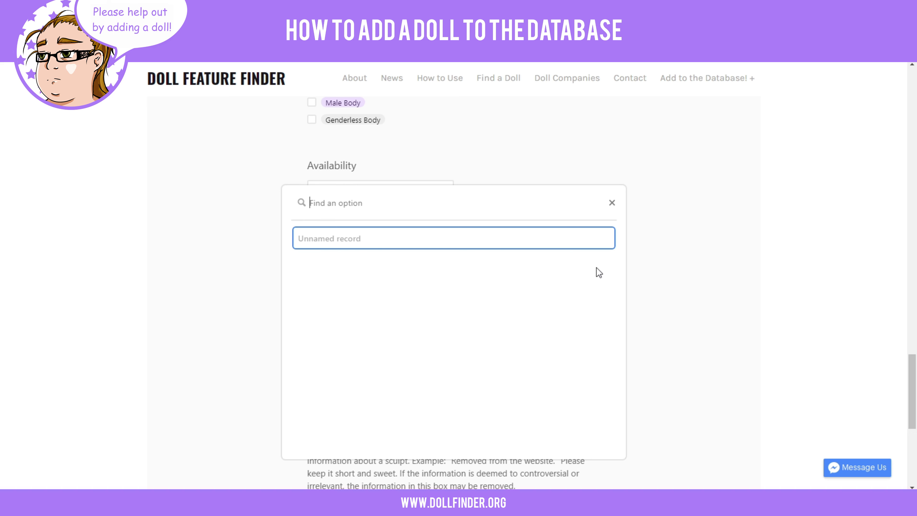
left_click(669, 235)
scroll(418, 335, "down", 5)
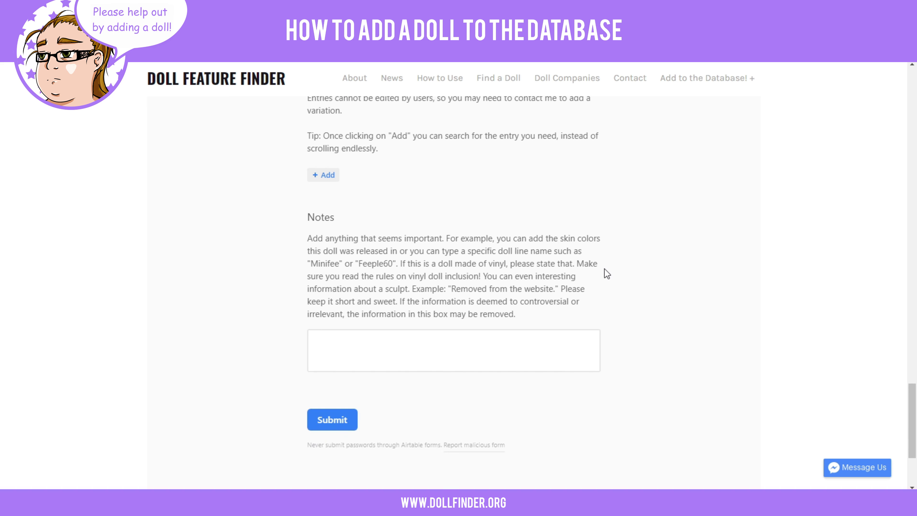
left_click(382, 345)
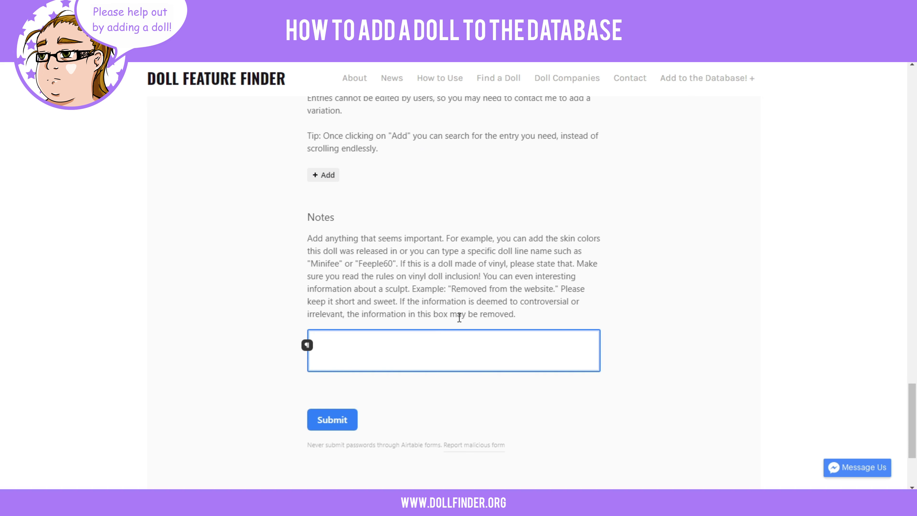
Leave the update form without submitting it and open the Contact page to view its FAQ and contact form
left_click(589, 81)
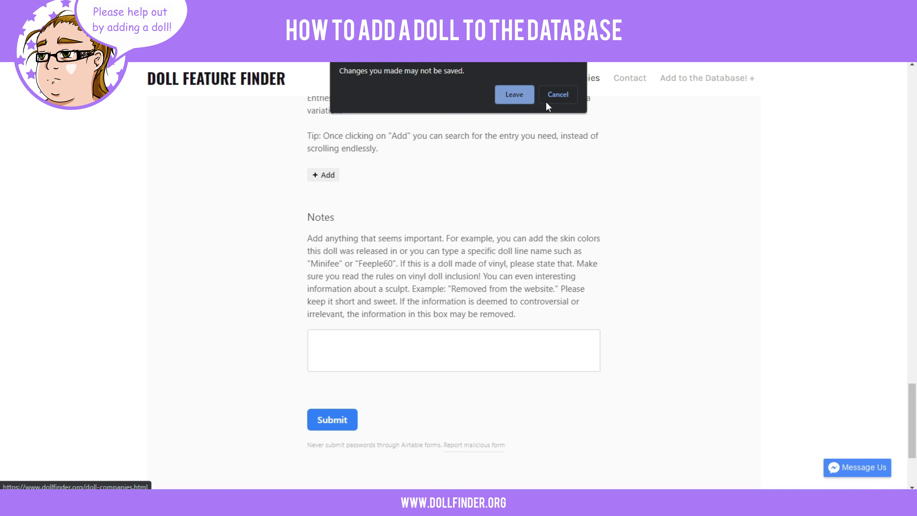
left_click(557, 97)
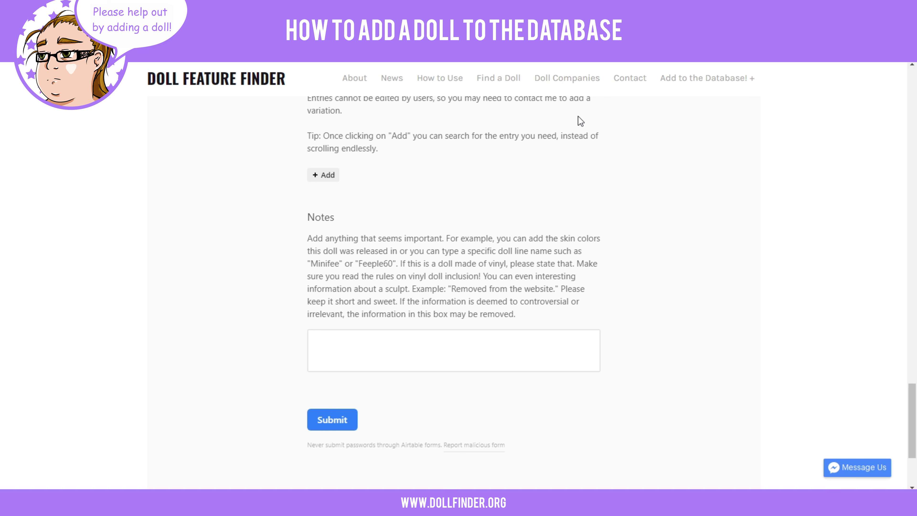
left_click(627, 82)
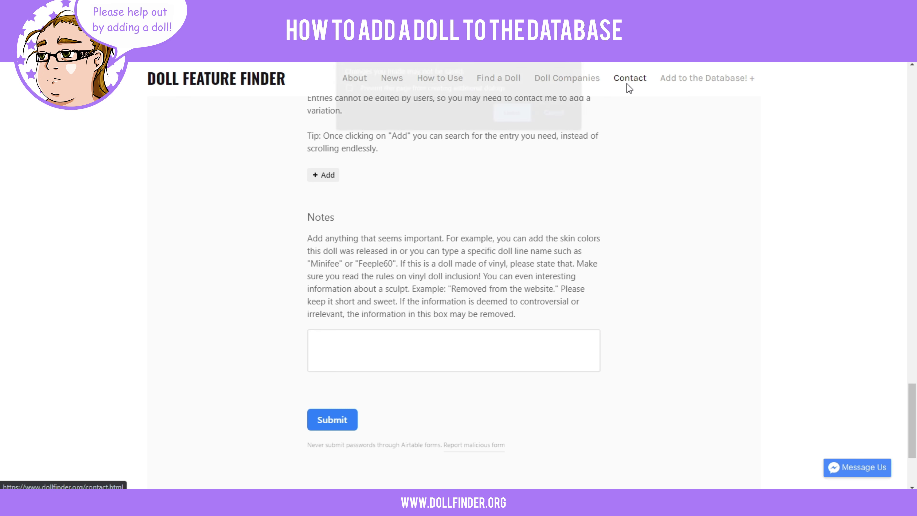
left_click(513, 114)
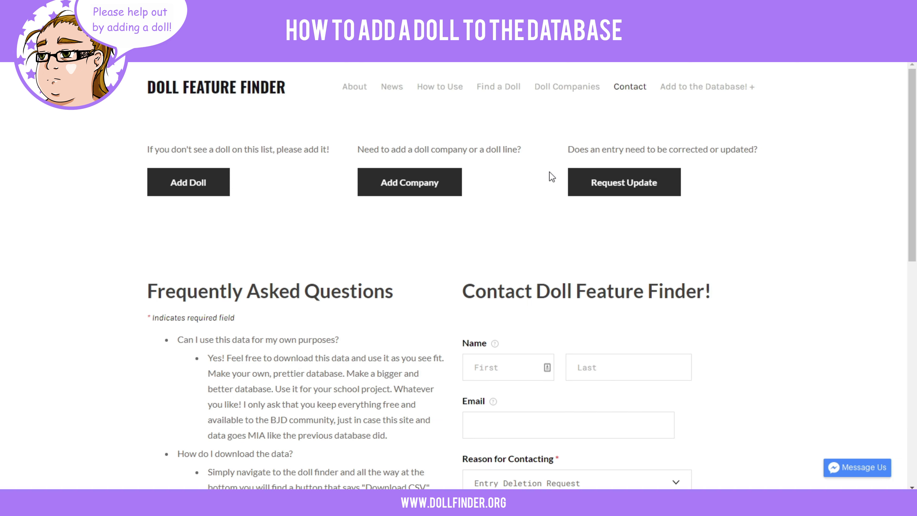
scroll(548, 176, "down", 10)
scroll(467, 197, "up", 10)
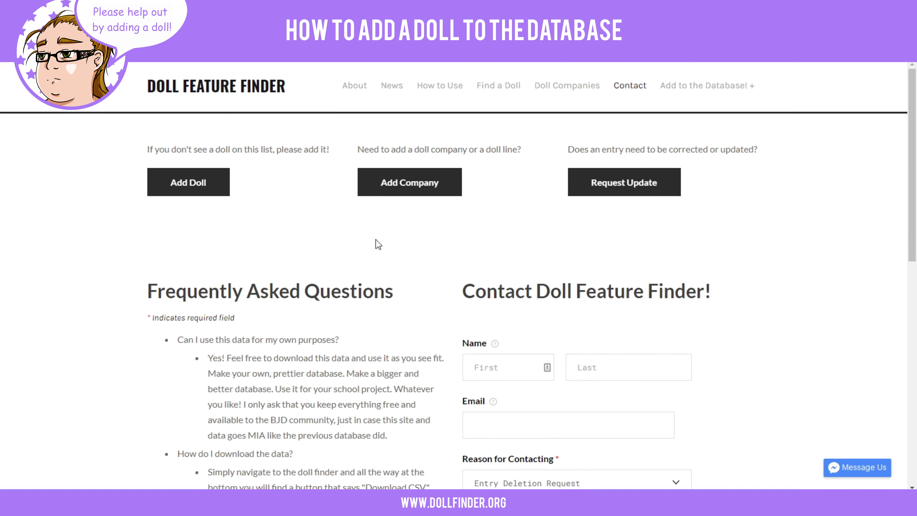